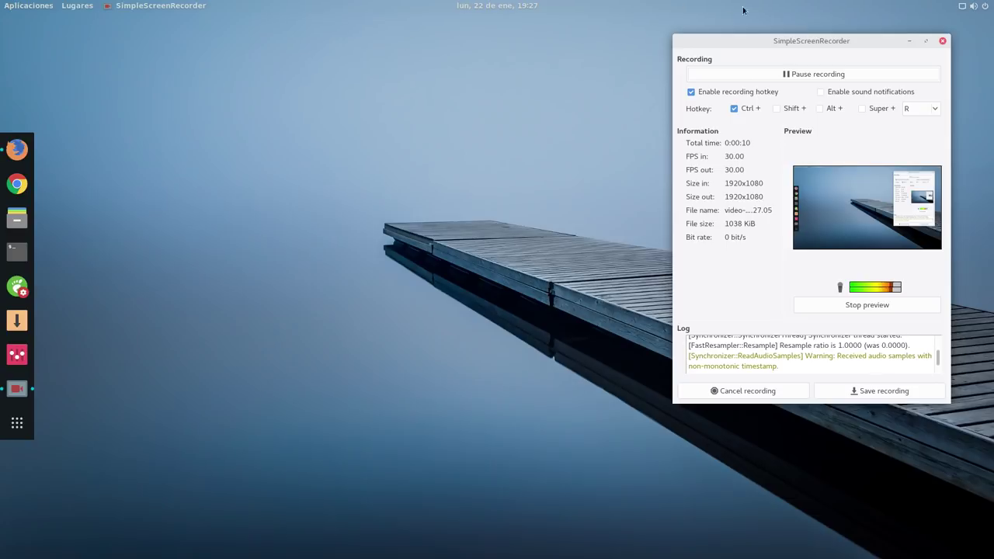
# Step: Open a terminal, minimize the screen recorder window and run neofetch to show the system information
pyautogui.moveTo(825, 40)
pyautogui.mouseDown()
pyautogui.moveTo(786, 31)
pyautogui.moveTo(821, 31)
pyautogui.mouseUp()
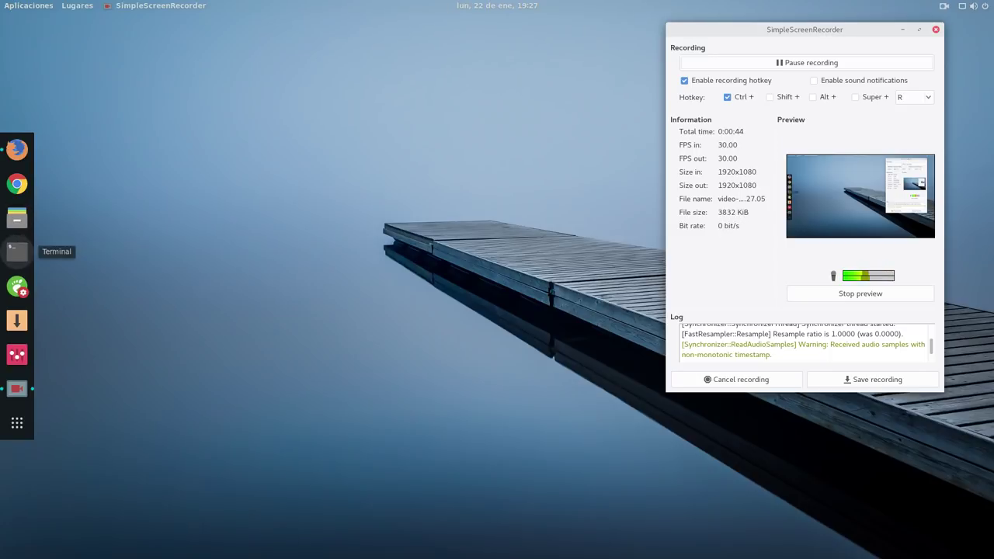
pyautogui.click(17, 250)
pyautogui.moveTo(498, 278); pyautogui.dragTo(693, 419)
pyautogui.click(902, 29)
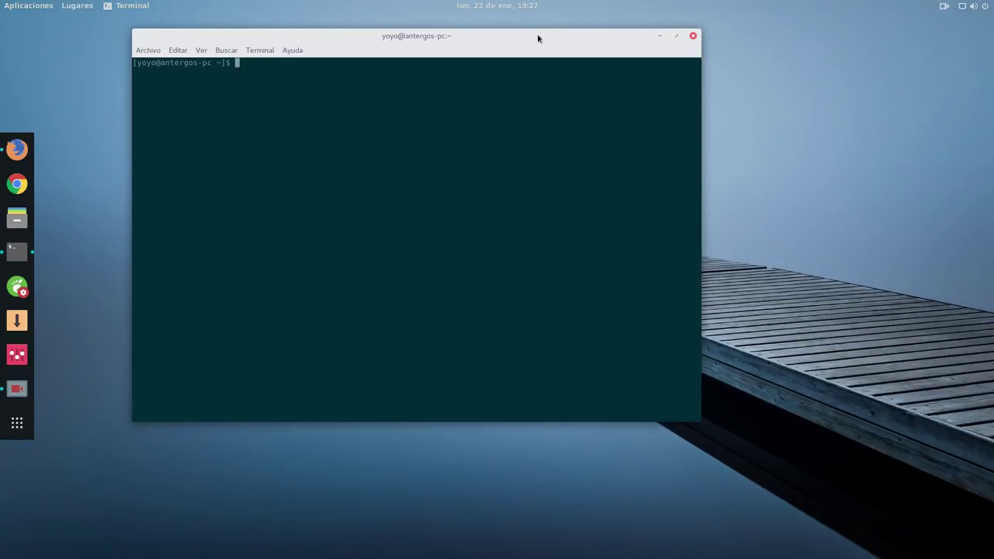
pyautogui.write('neofetch')
pyautogui.press('Return')
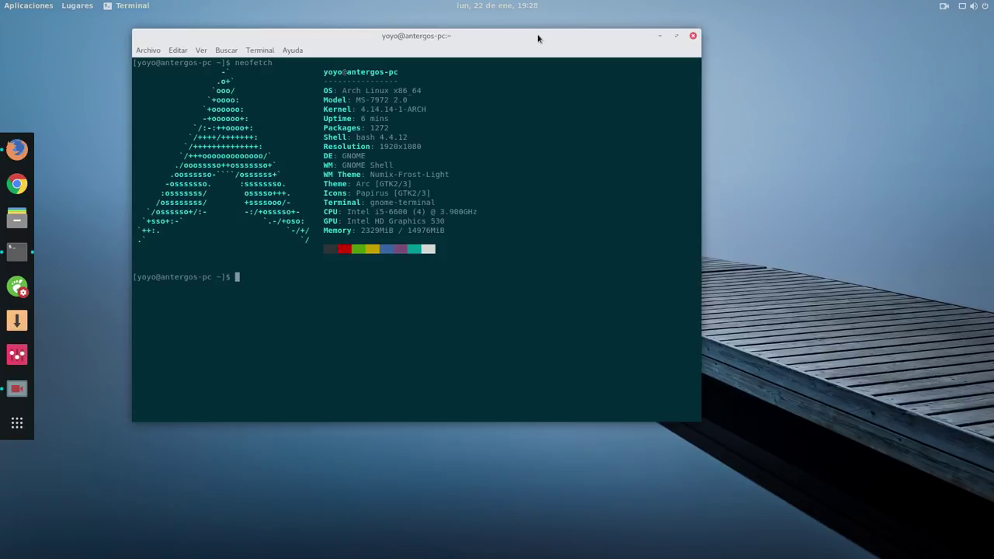
# Step: Run screenfetch to display the system information and close the terminal
pyautogui.write('screenfetch')
pyautogui.press('Return')
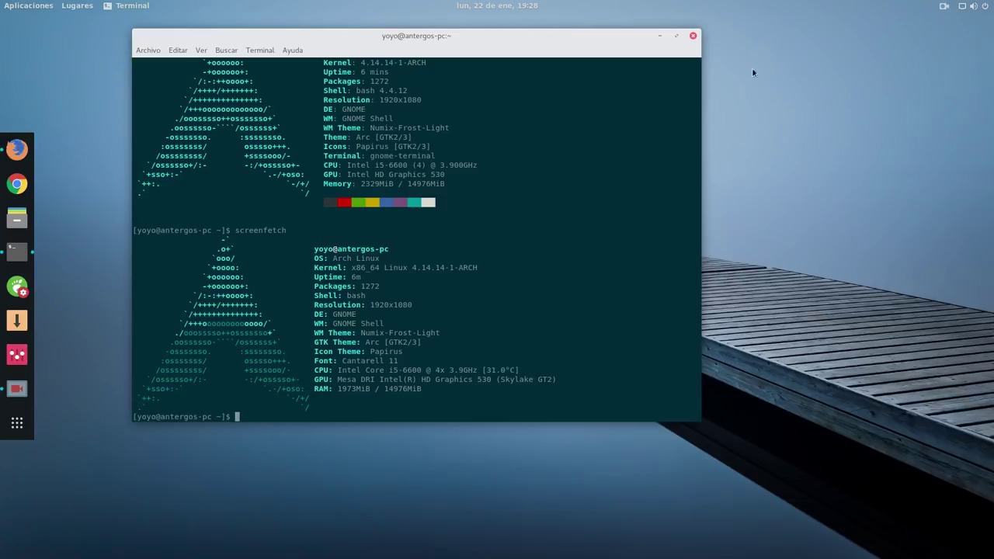
pyautogui.click(693, 36)
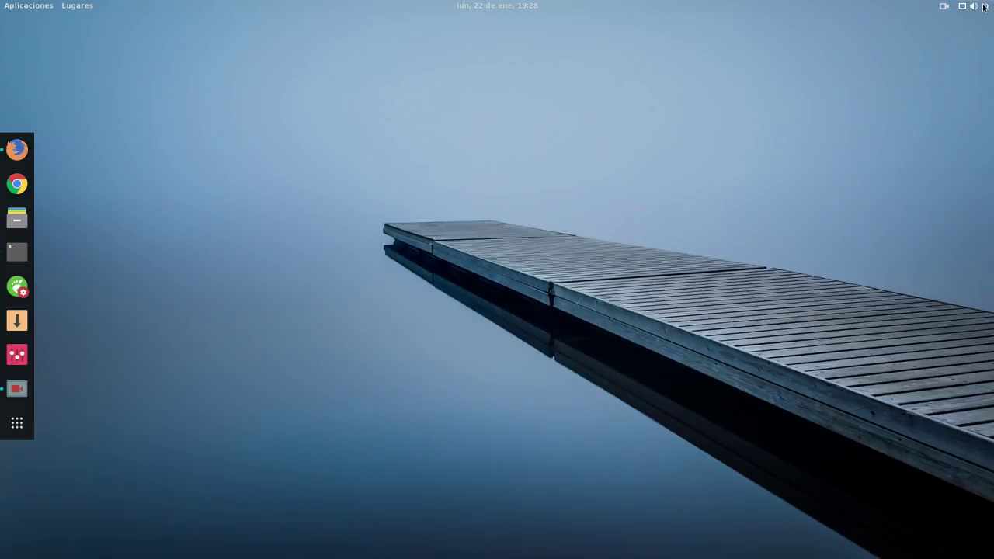
# Step: Open the system settings, view the Acerca de page under Detalles and close the settings
pyautogui.click(984, 6)
pyautogui.click(860, 180)
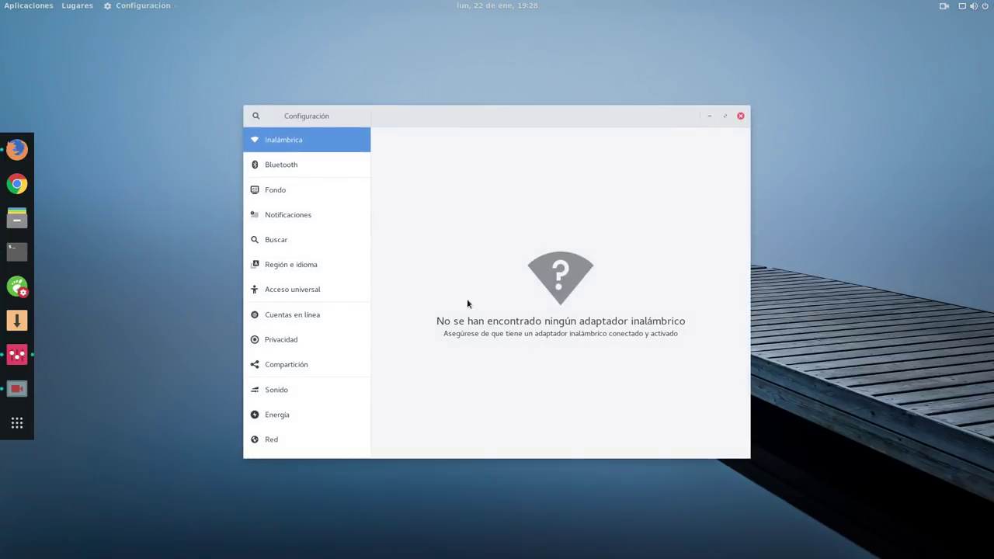
pyautogui.scroll(-1, 282, 315)
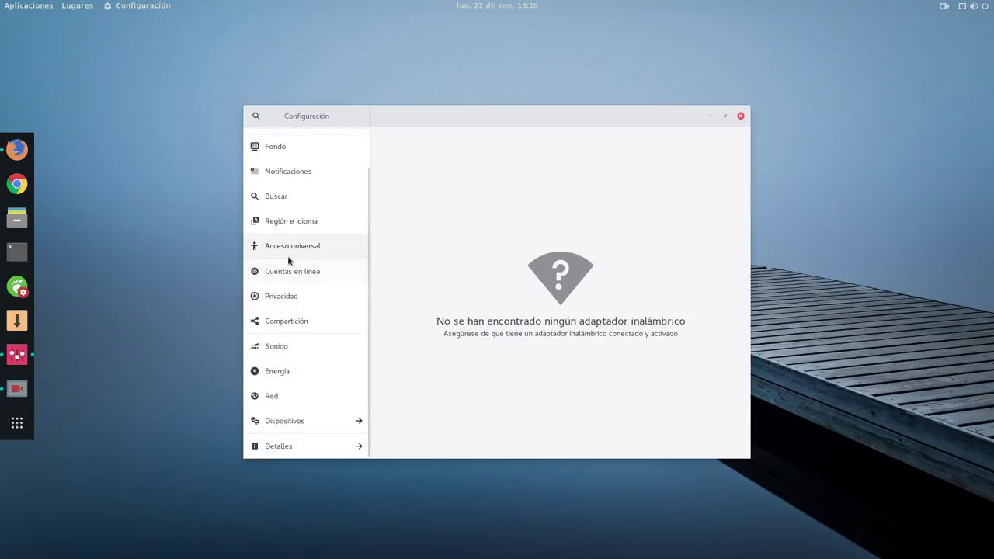
pyautogui.click(280, 447)
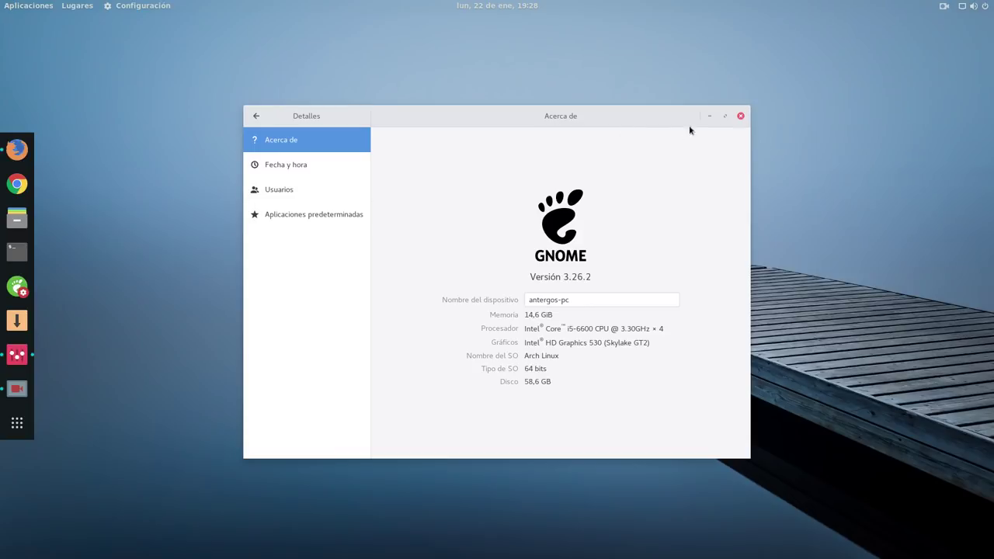
pyautogui.click(741, 117)
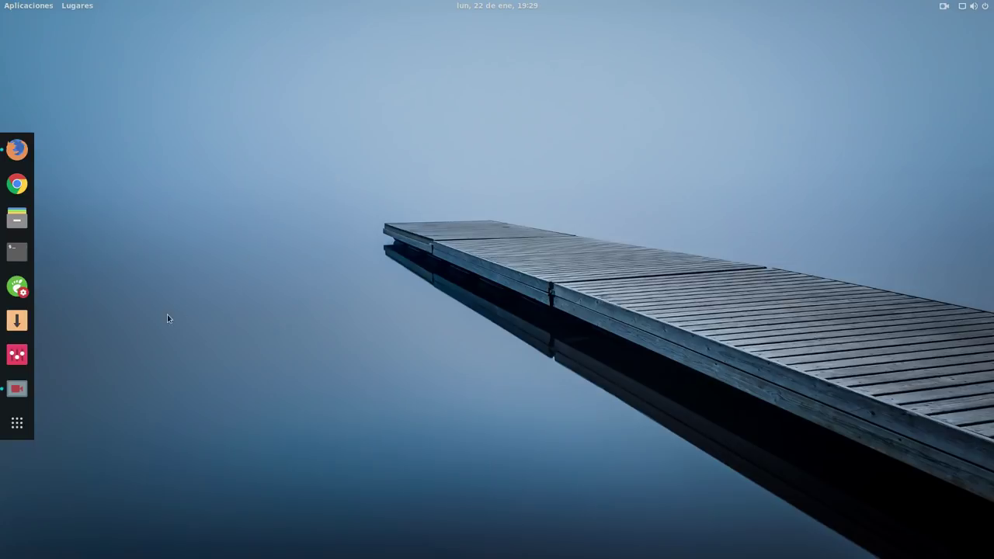
# Step: Switch to Firefox and look through the open SoundCloud podcast page
pyautogui.click(18, 149)
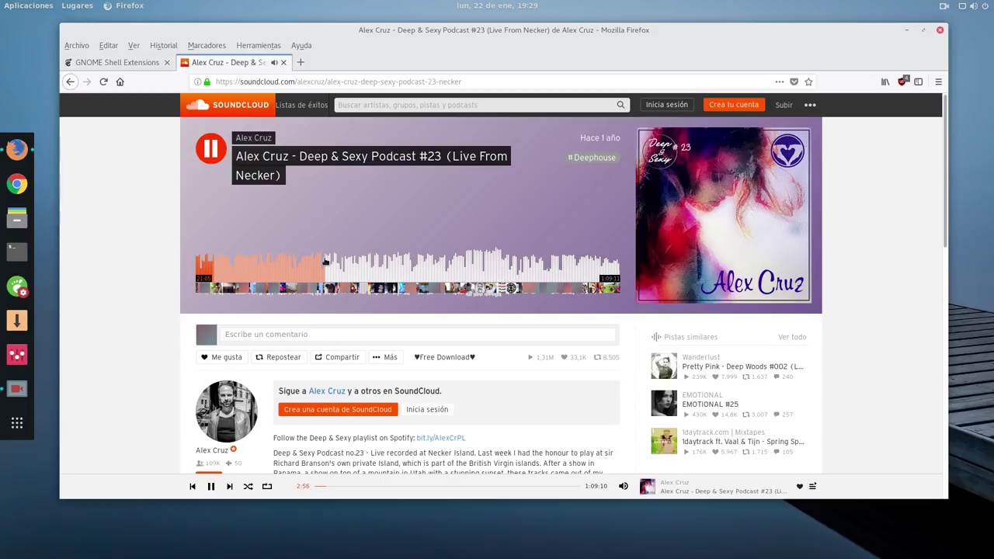
pyautogui.scroll(-3, 175, 289)
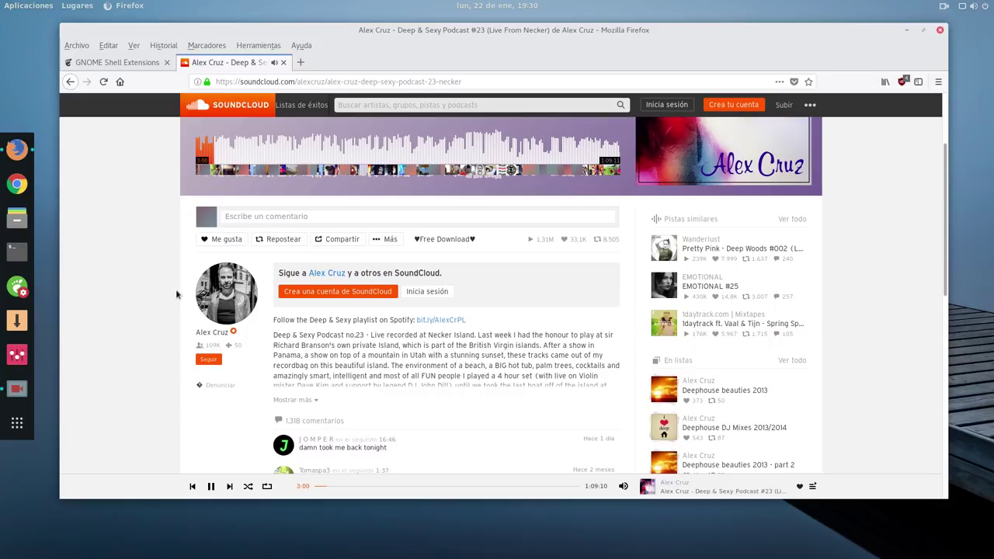
pyautogui.scroll(3, 176, 289)
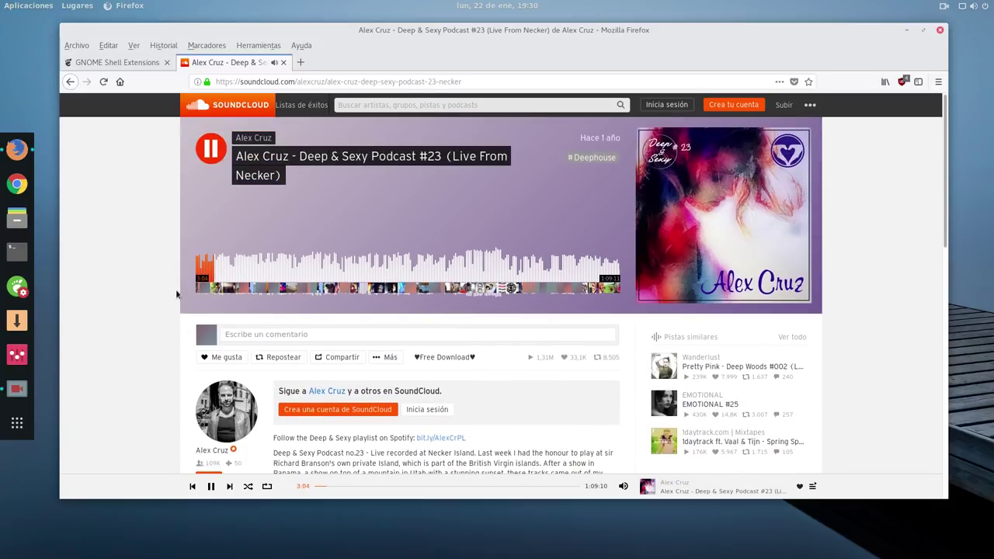
# Step: On the GNOME Shell Extensions site, sort the extensions by Downloads, view the Dash to Dock page and minimize the browser
pyautogui.moveTo(163, 68); pyautogui.dragTo(207, 65)
pyautogui.click(207, 65)
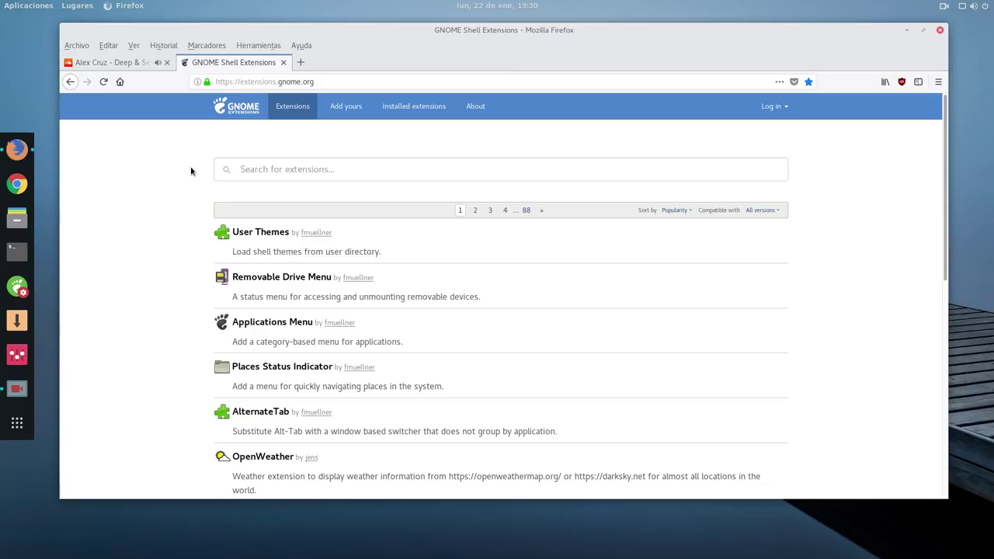
pyautogui.click(242, 111)
pyautogui.click(672, 210)
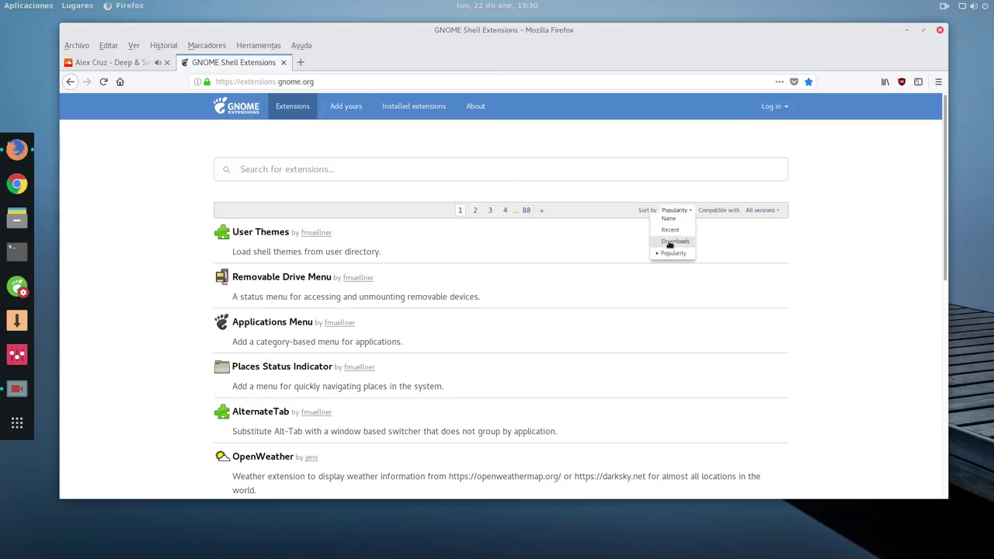
pyautogui.click(658, 242)
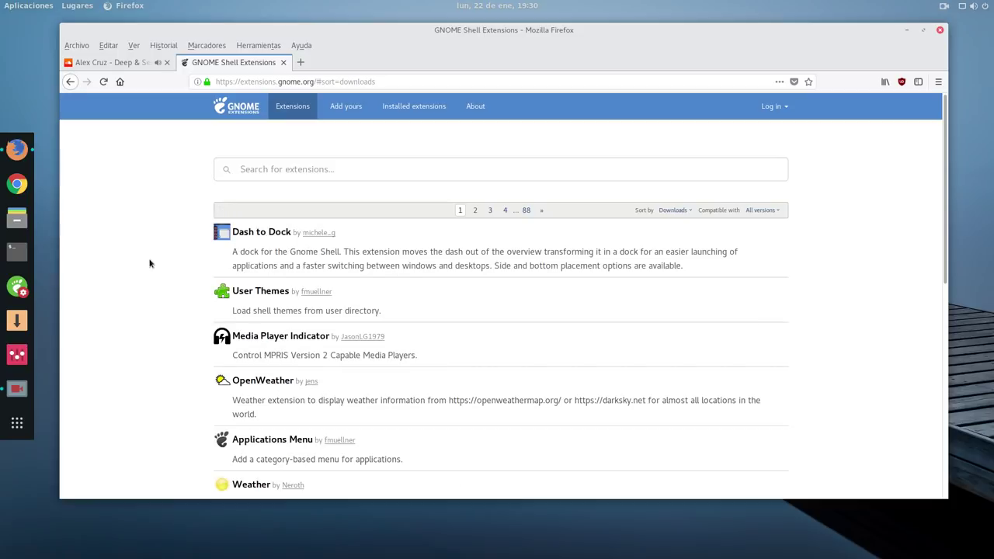
pyautogui.click(256, 234)
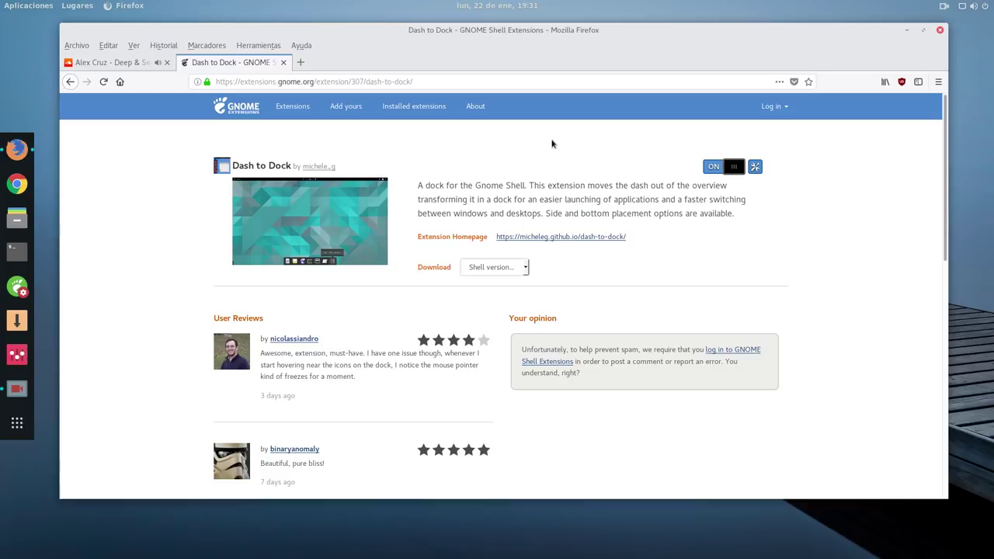
pyautogui.click(906, 30)
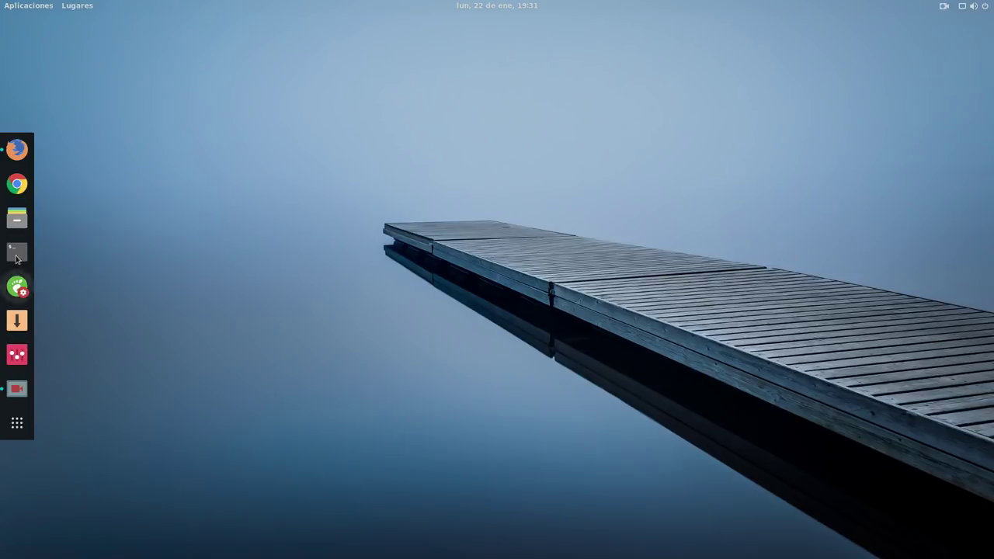
# Step: Open the Dash to Dock extension settings from Retoques and move the dialog clear of the extensions list
pyautogui.click(17, 287)
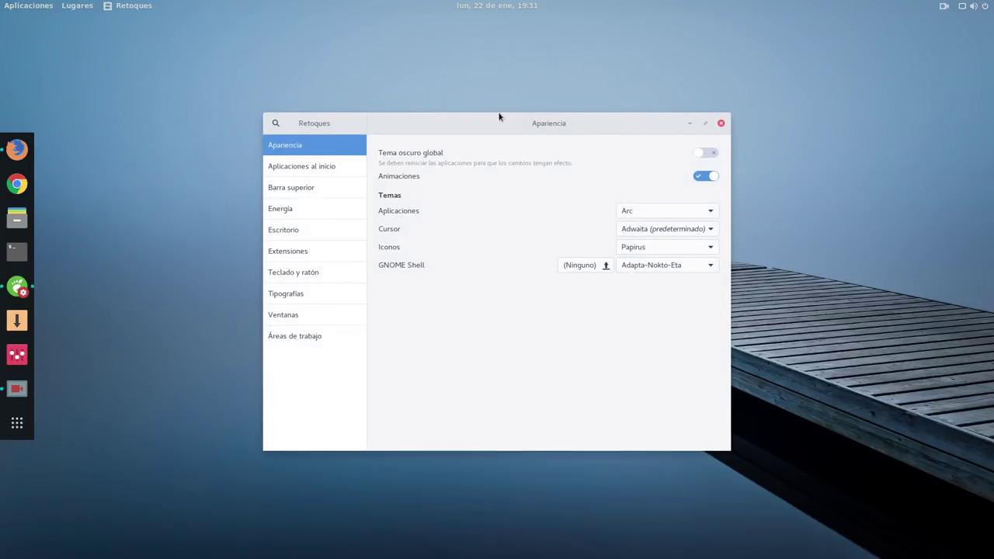
pyautogui.click(296, 208)
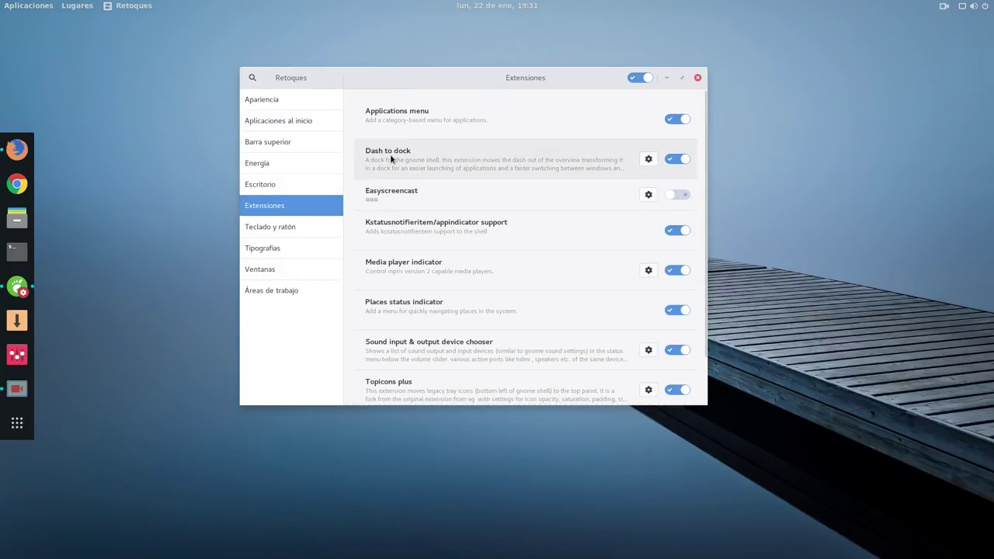
pyautogui.click(649, 159)
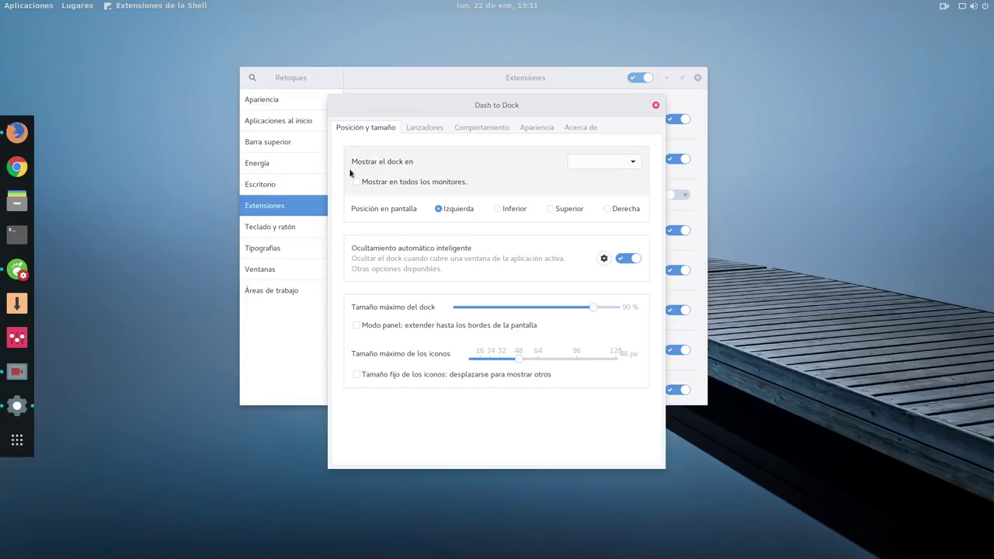
pyautogui.moveTo(491, 99); pyautogui.dragTo(360, 40)
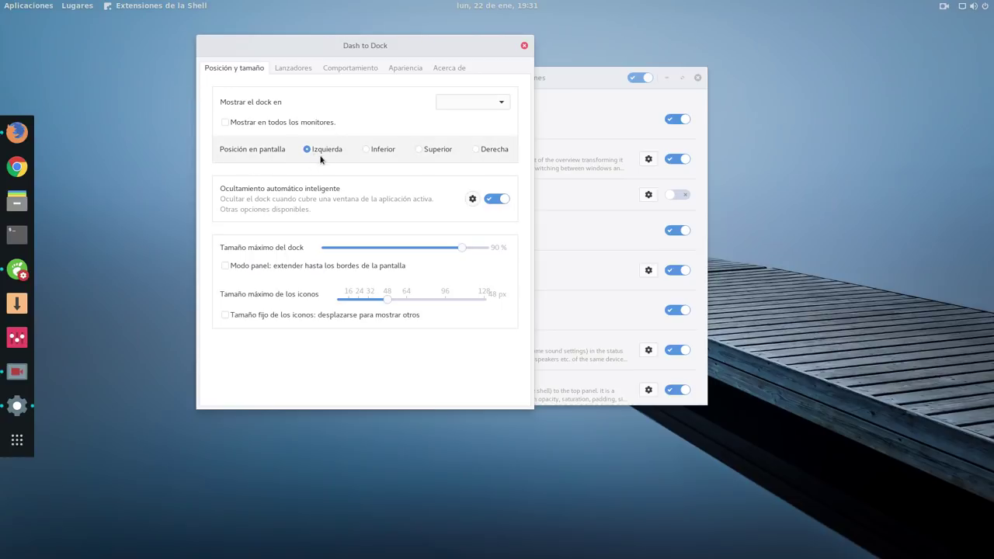
# Step: Try the dock positions Inferior, Superior and Derecha, and set it back to Izquierda
pyautogui.click(365, 149)
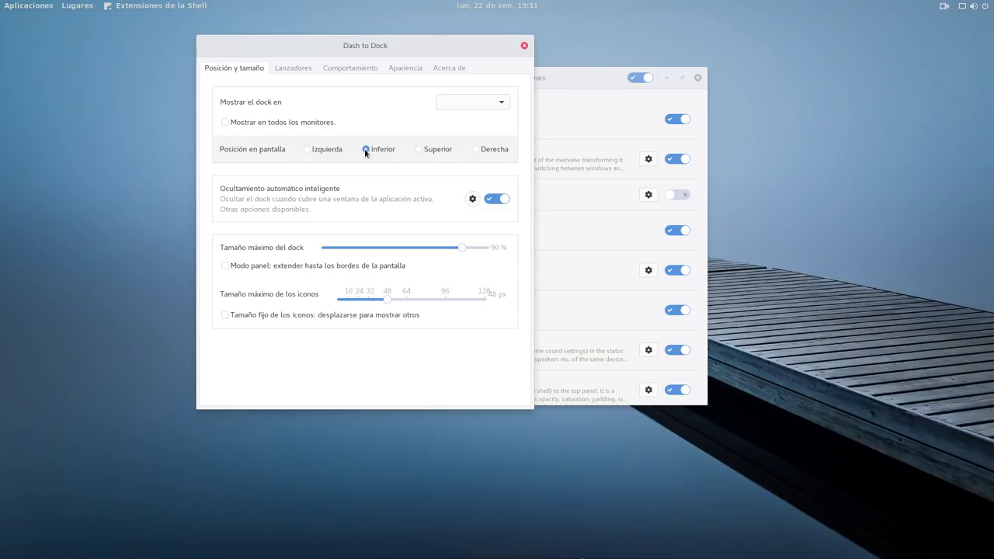
pyautogui.click(420, 149)
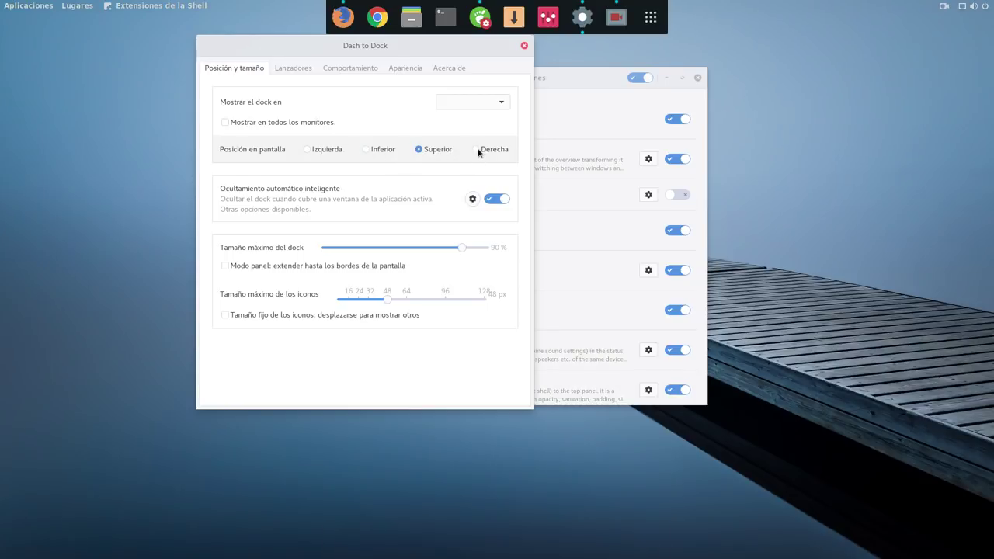
pyautogui.click(476, 150)
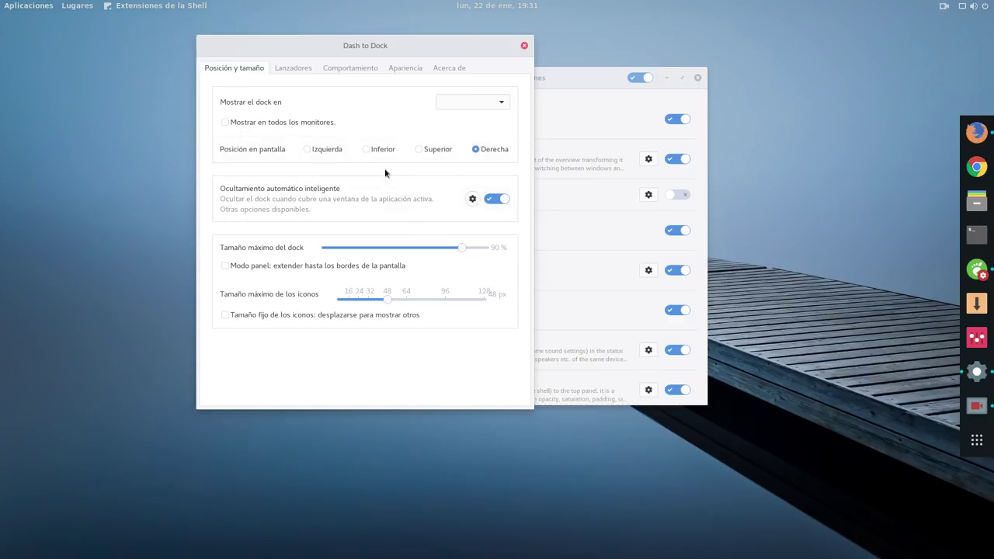
pyautogui.click(308, 151)
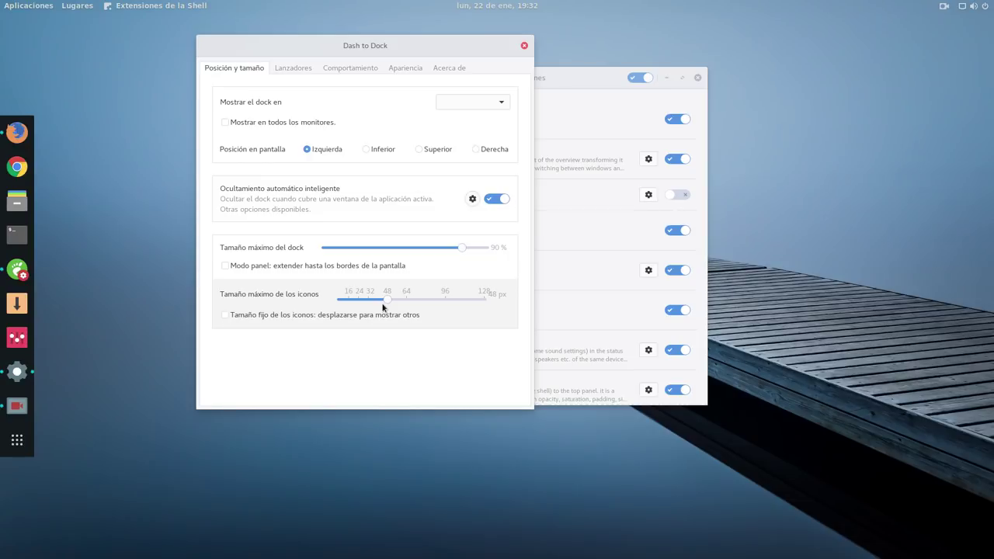
# Step: Review the Lanzadores, Comportamiento and Apariencia settings of Dash to Dock
pyautogui.click(290, 69)
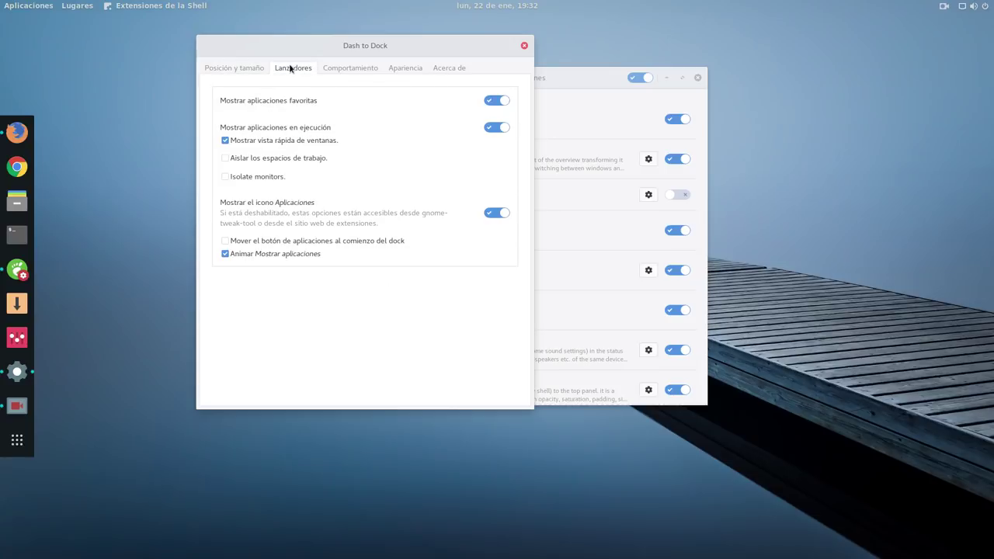
pyautogui.click(349, 68)
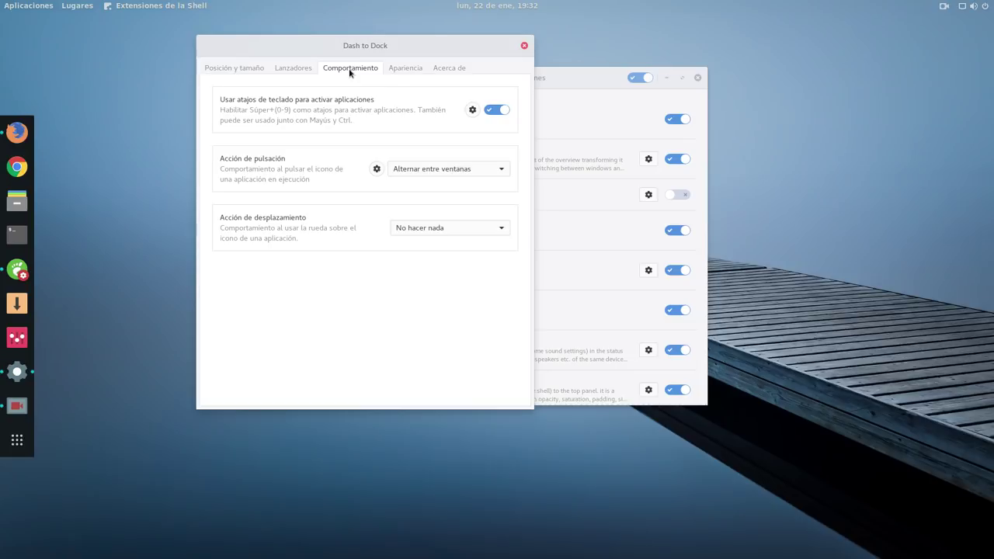
pyautogui.click(405, 71)
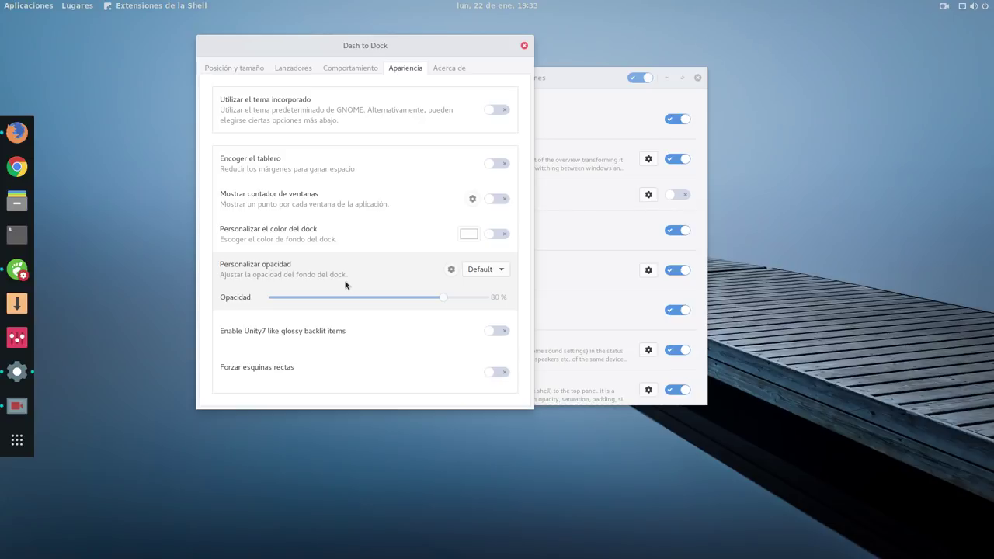
# Step: Return to the Apariencia settings in Retoques and check how the current shell theme styles the applications menu and calendar
pyautogui.click(609, 73)
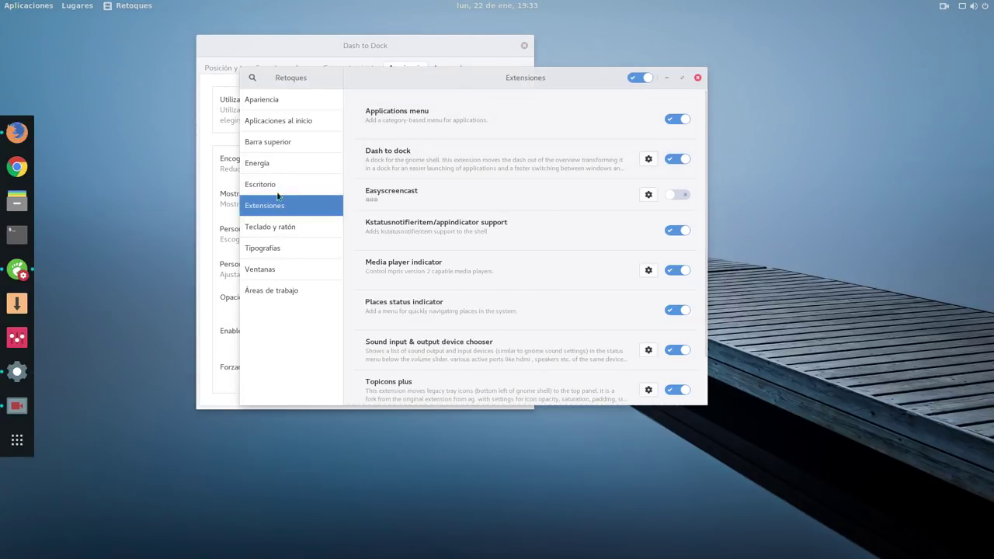
pyautogui.click(273, 102)
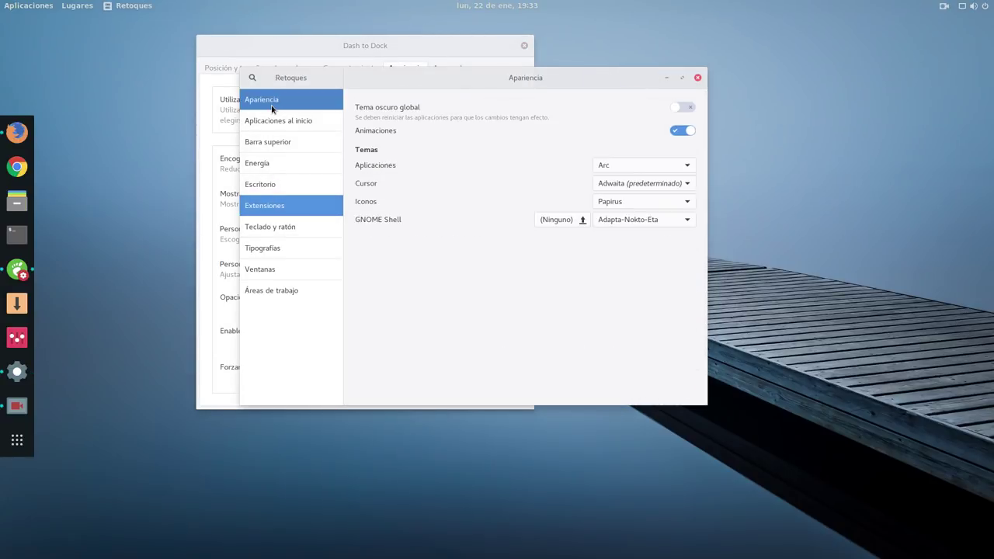
pyautogui.click(628, 222)
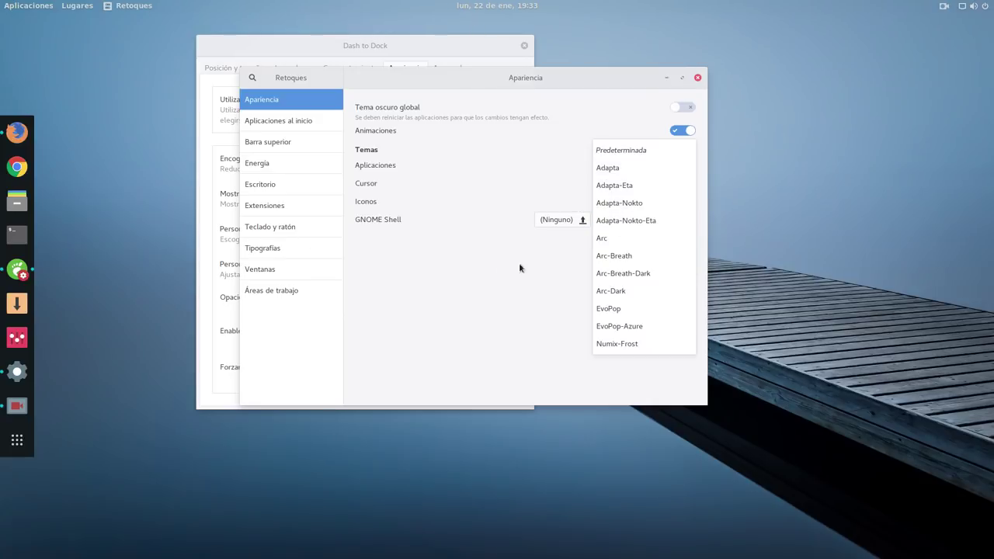
pyautogui.click(141, 99)
pyautogui.click(29, 5)
pyautogui.moveTo(42, 145)
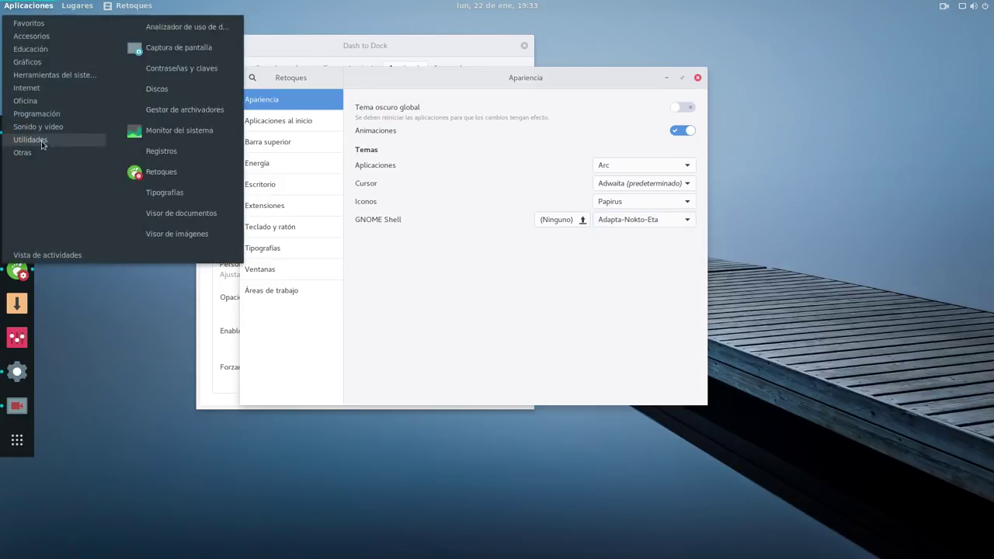
pyautogui.click(497, 5)
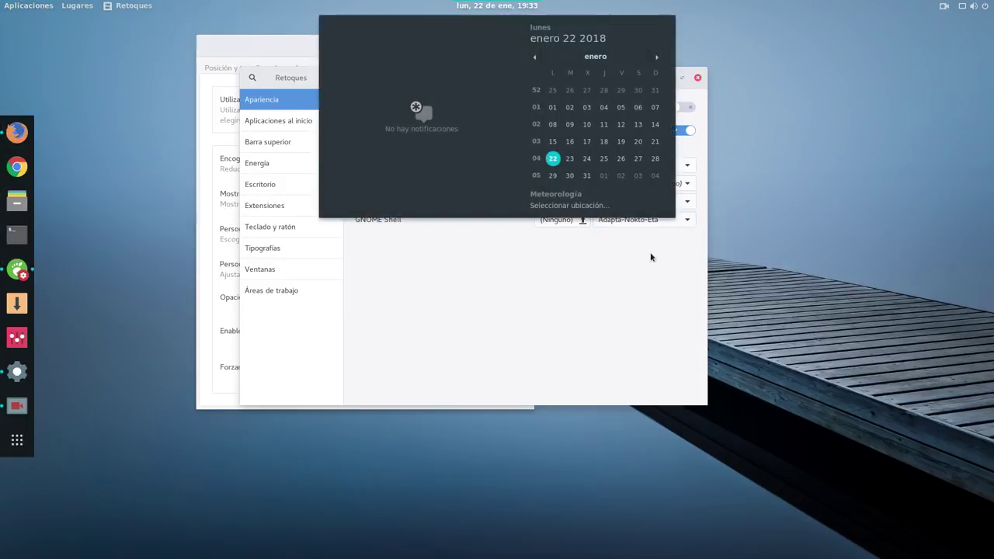
pyautogui.click(641, 313)
# Step: Set the GNOME Shell theme to Adapta-Eta
pyautogui.click(630, 222)
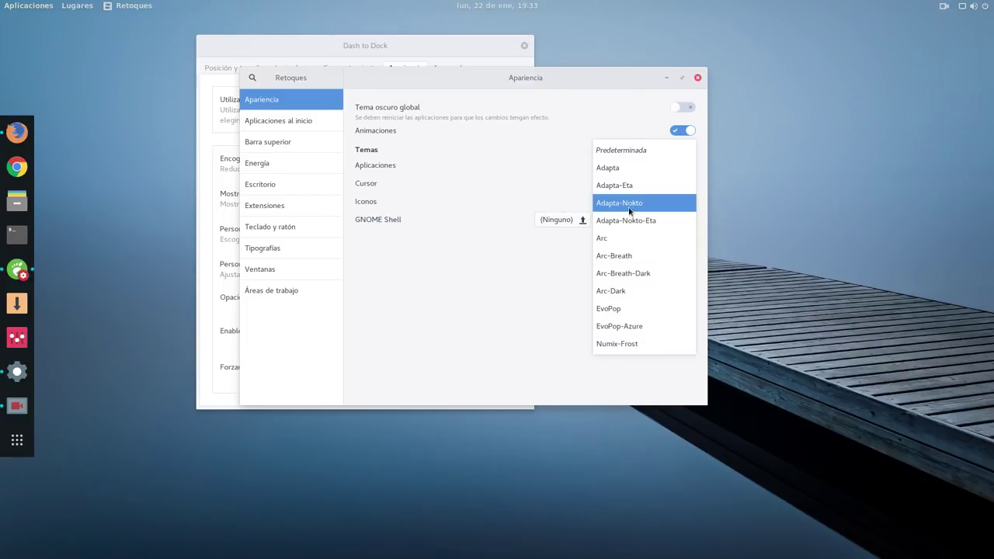
pyautogui.click(627, 187)
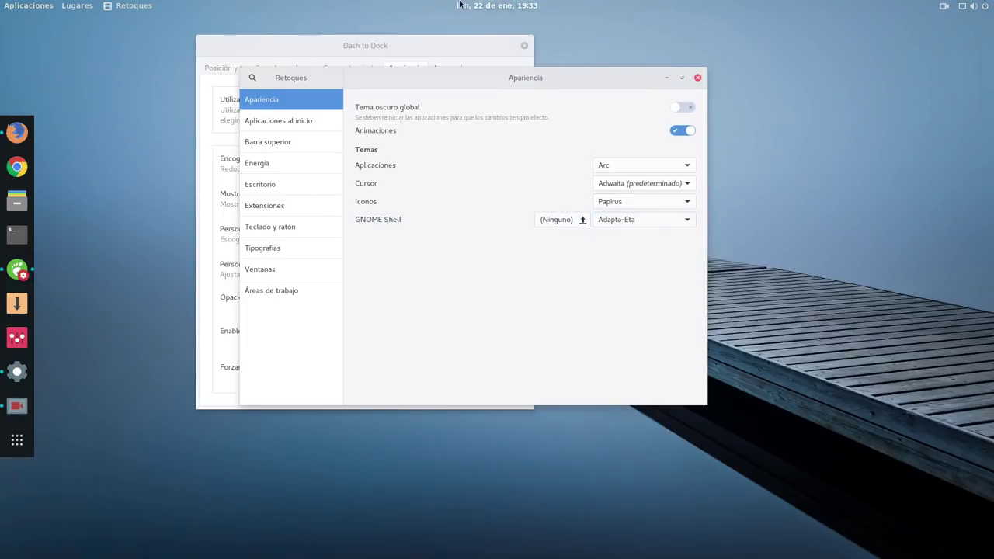
# Step: Check how the current shell theme styles the Oficina and Sonido y vídeo categories of the applications menu
pyautogui.click(29, 5)
pyautogui.moveTo(41, 109)
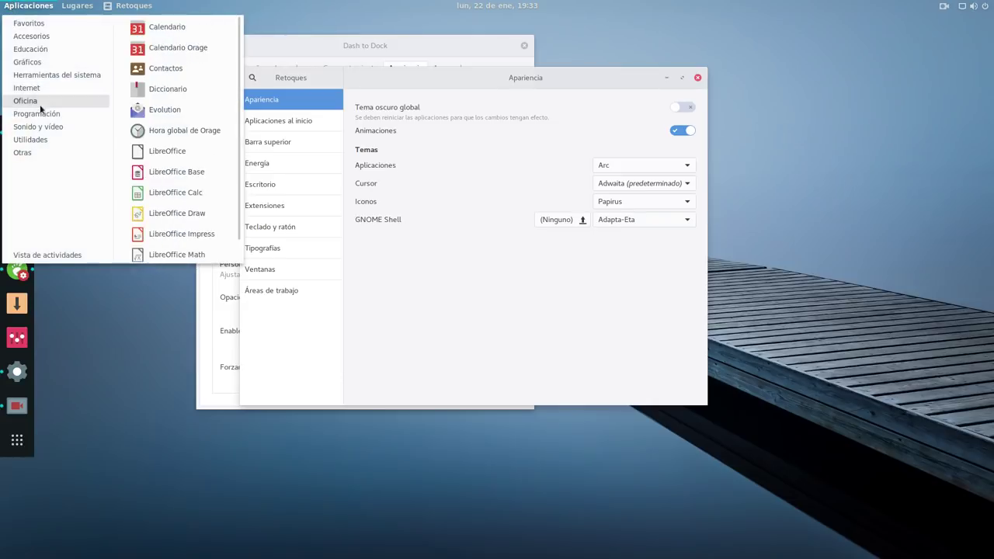
pyautogui.moveTo(47, 126)
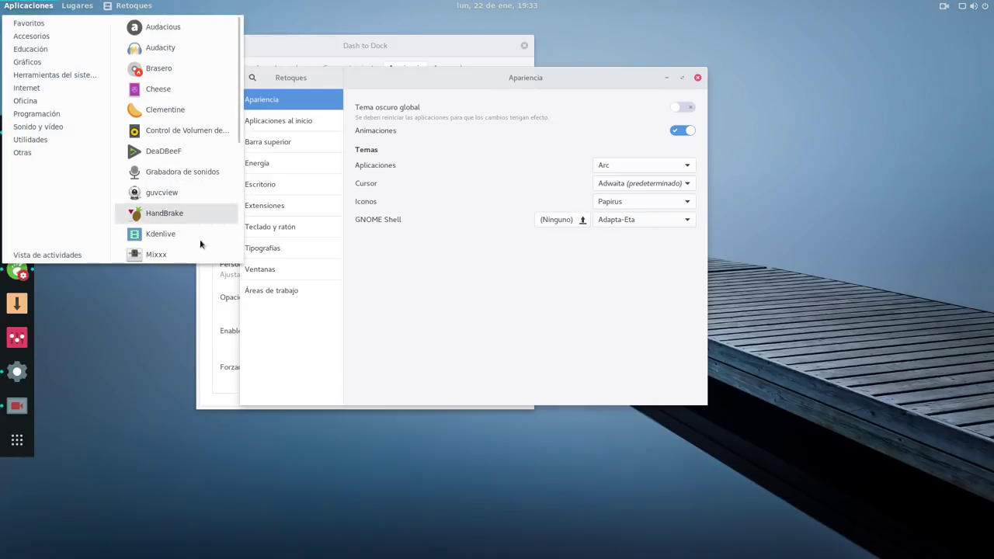
pyautogui.click(535, 355)
# Step: Set the GNOME Shell theme to EvoPop and check how it styles the applications menu
pyautogui.click(629, 222)
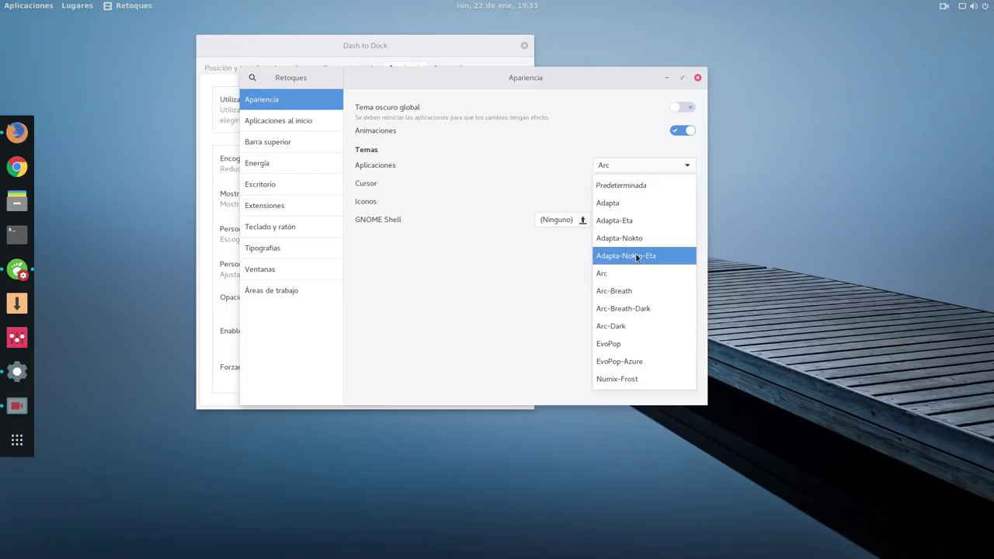
pyautogui.click(628, 343)
pyautogui.click(45, 8)
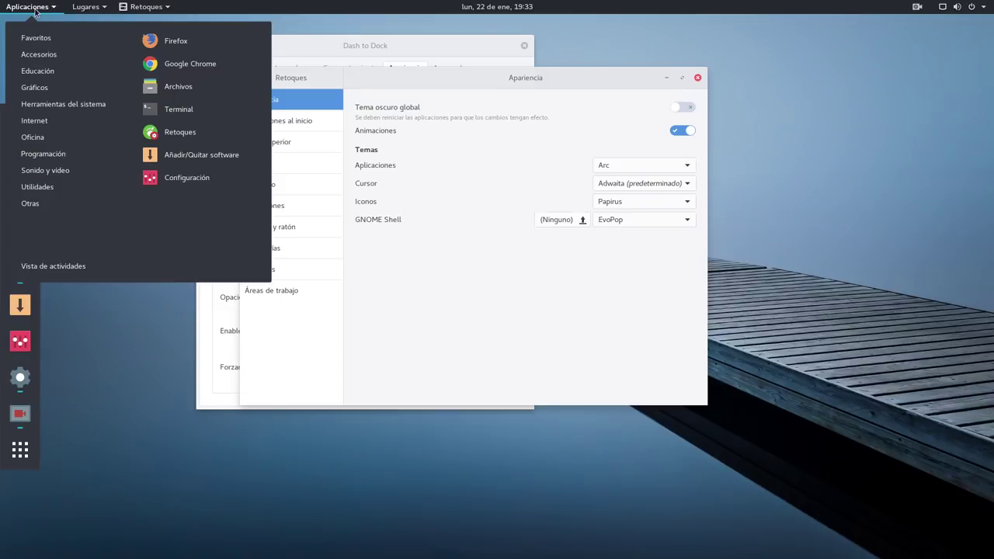
pyautogui.click(626, 214)
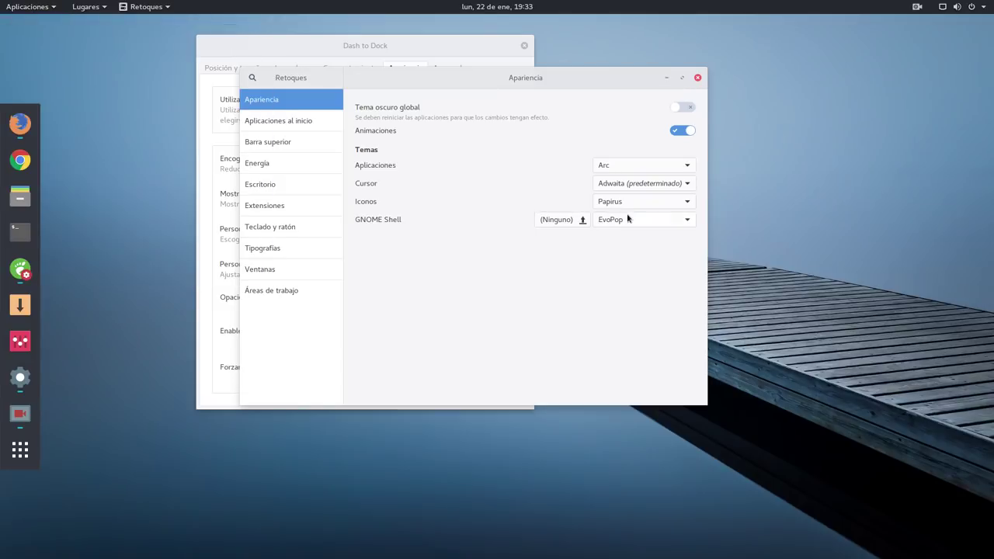
# Step: Set the GNOME Shell theme to Adapta-Nokto-Eta and check how it styles the applications menu
pyautogui.click(627, 219)
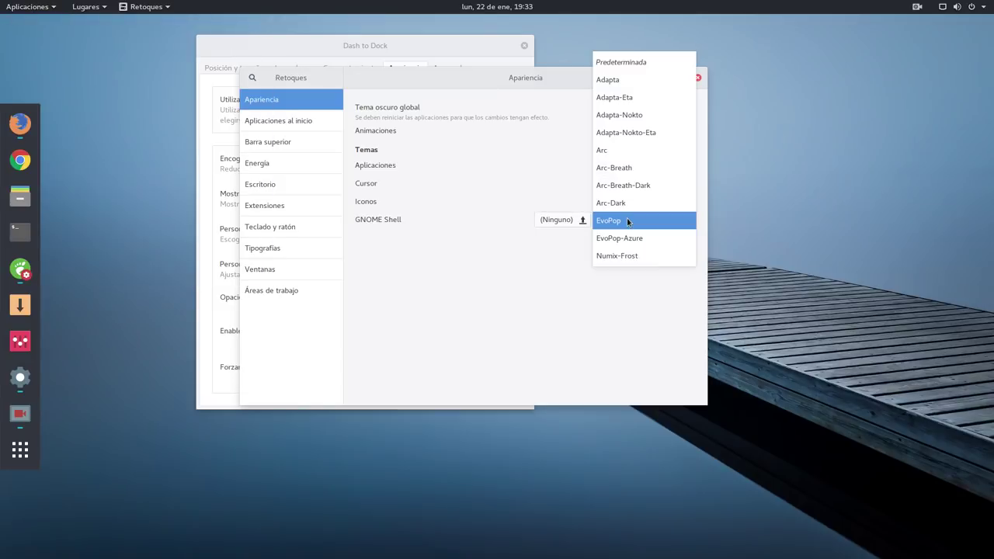
pyautogui.click(632, 132)
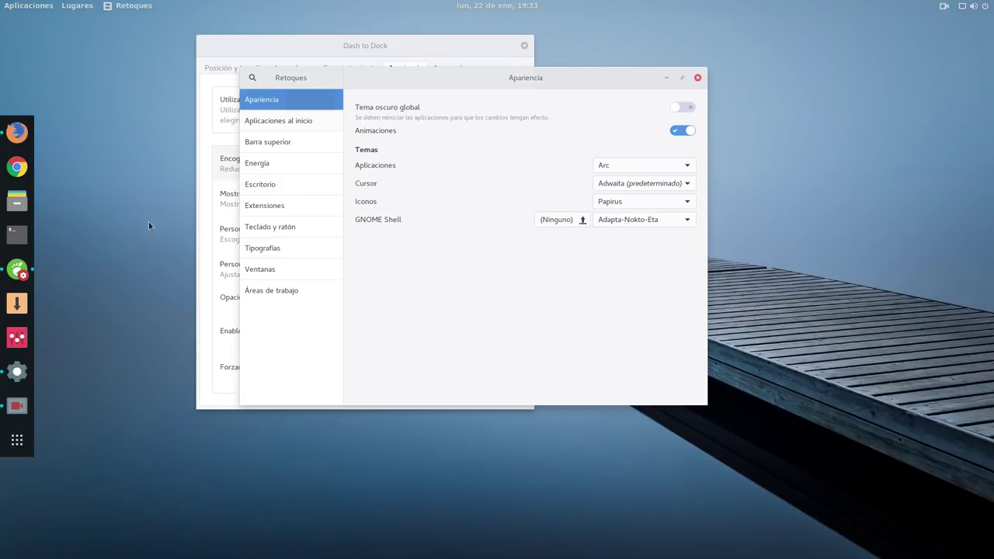
pyautogui.click(29, 5)
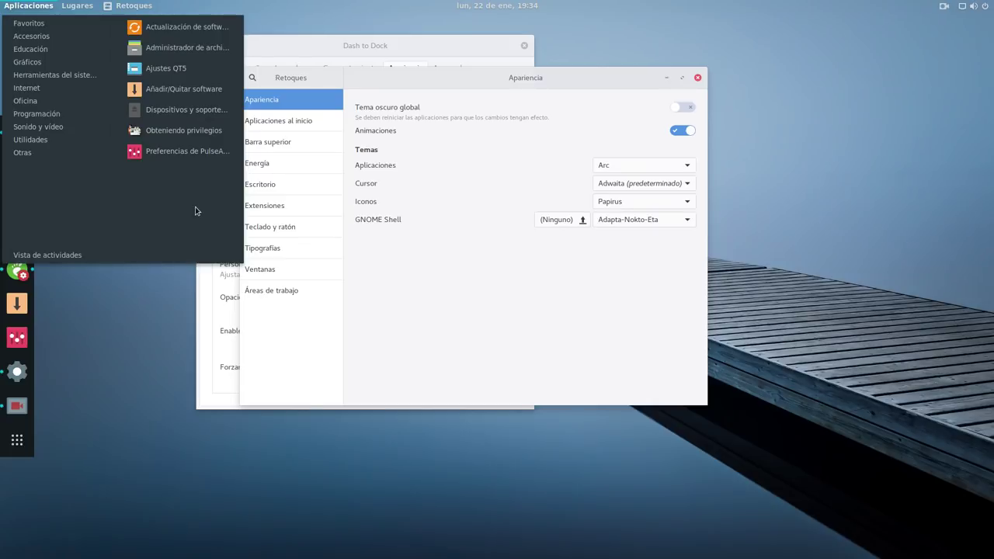
pyautogui.click(361, 48)
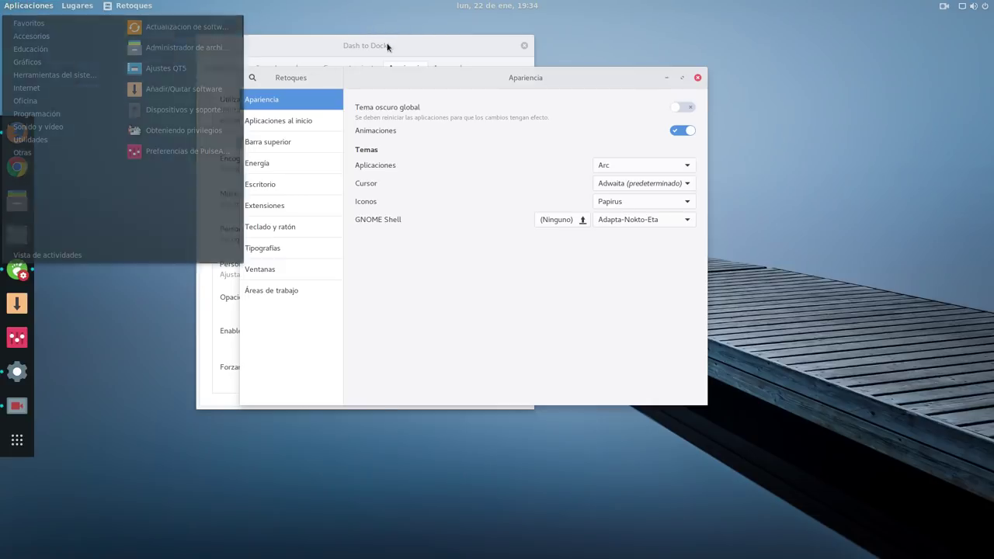
# Step: Reposition the Retoques and Dash to Dock windows and review the opacity modes offered for the dock
pyautogui.moveTo(411, 77); pyautogui.dragTo(480, 129)
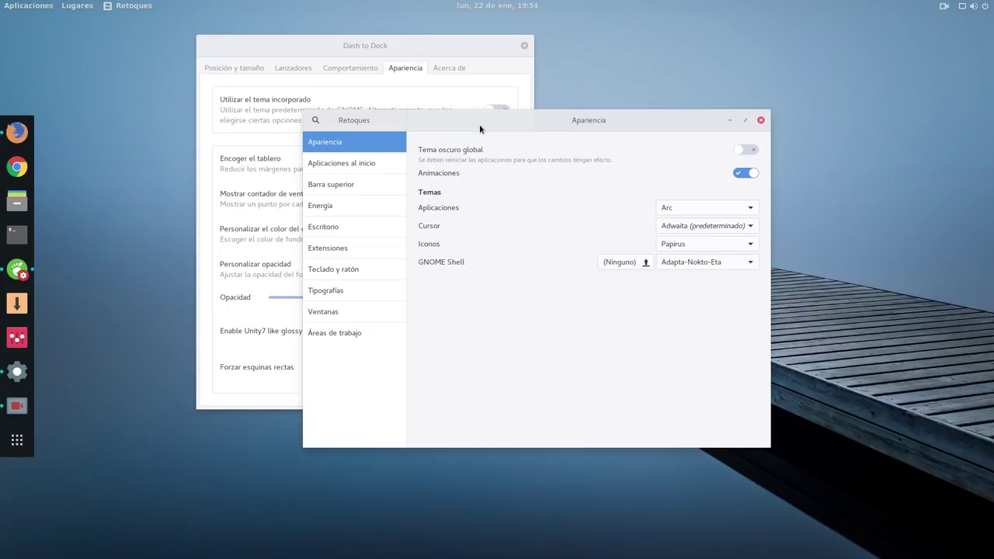
pyautogui.moveTo(408, 42); pyautogui.dragTo(351, 50)
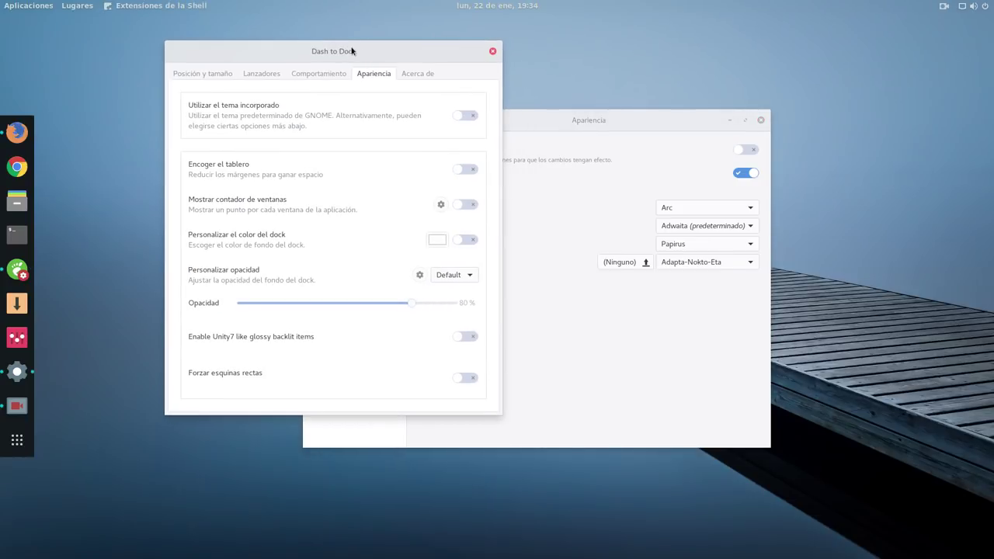
pyautogui.click(452, 276)
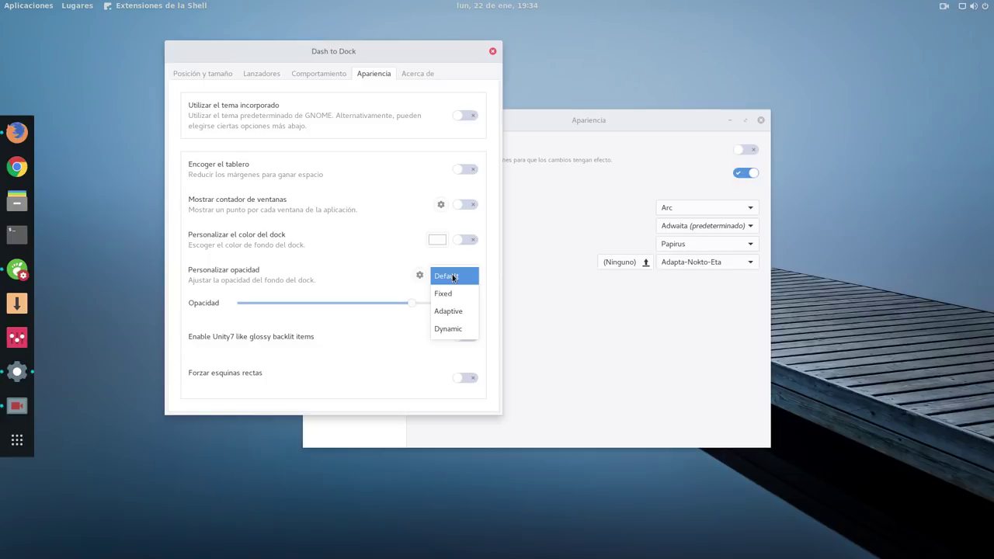
pyautogui.click(348, 59)
pyautogui.moveTo(554, 116); pyautogui.dragTo(441, 148)
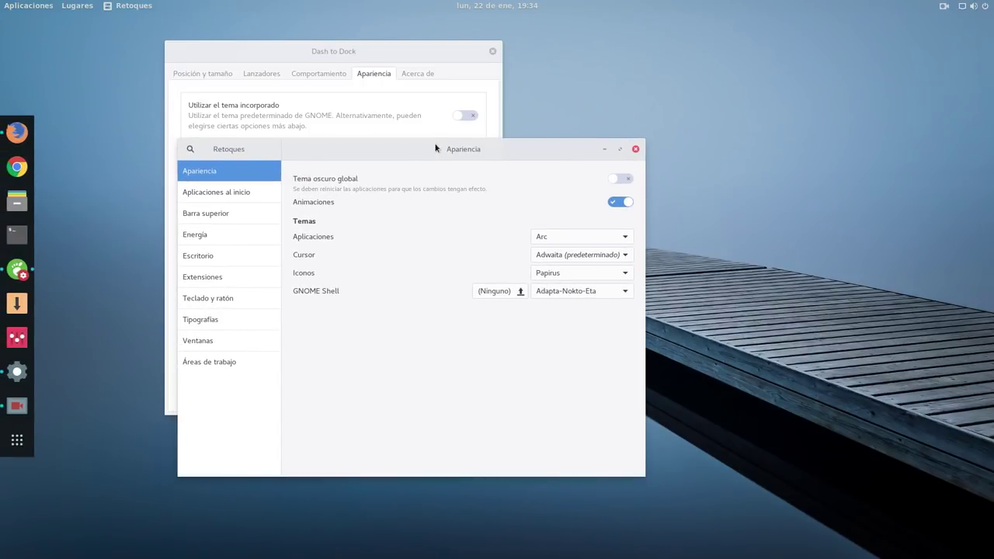
# Step: Set the Personalizar opacidad mode of Dash to Dock to Adaptive
pyautogui.click(401, 51)
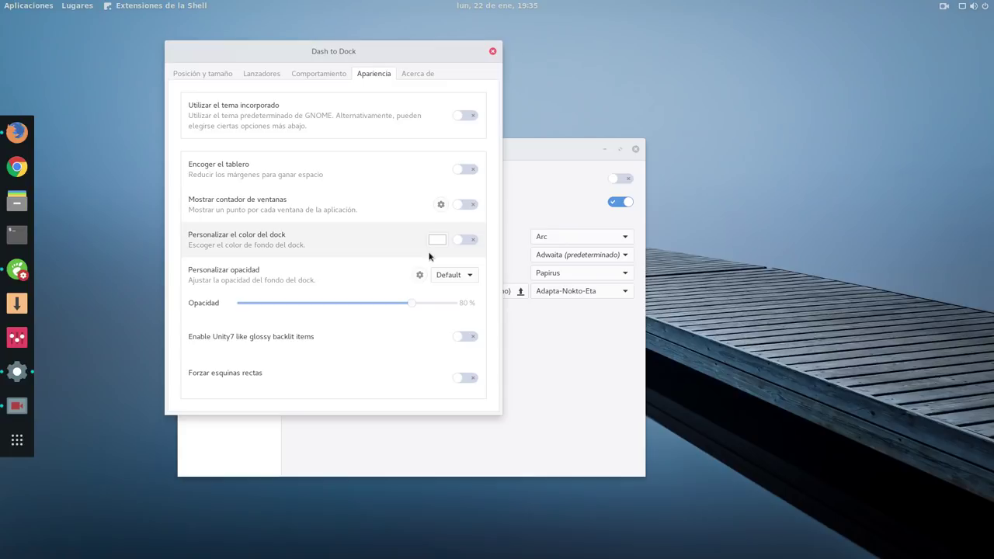
pyautogui.click(465, 274)
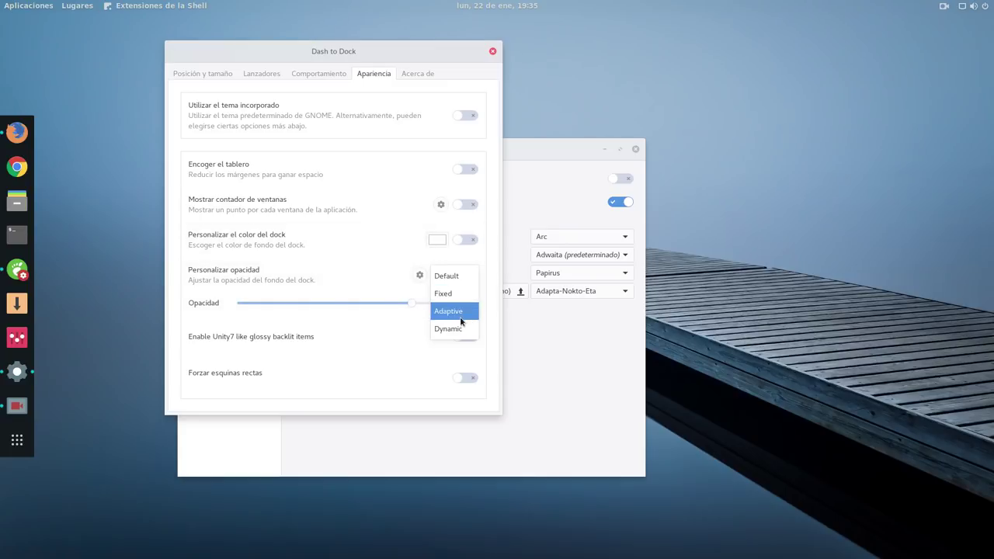
pyautogui.click(389, 393)
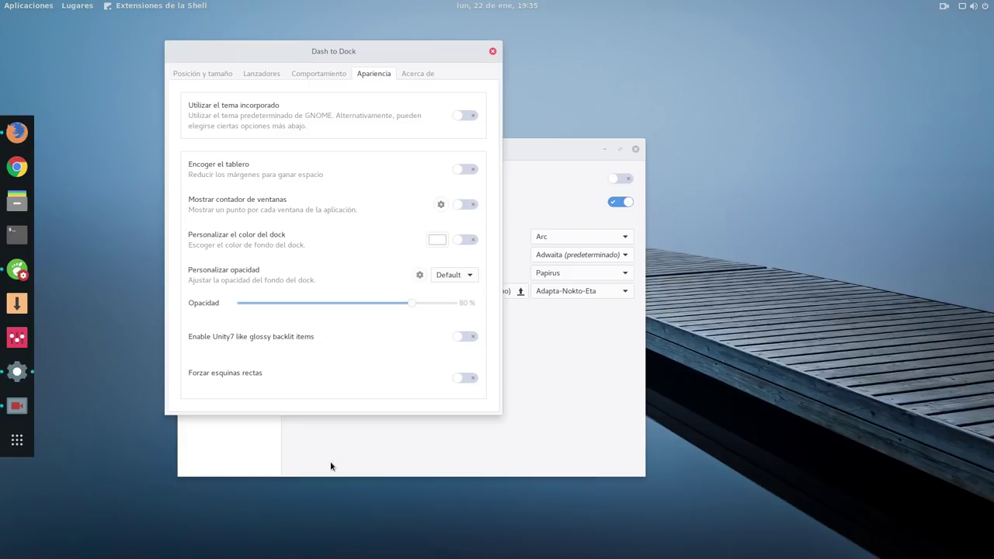
pyautogui.click(450, 277)
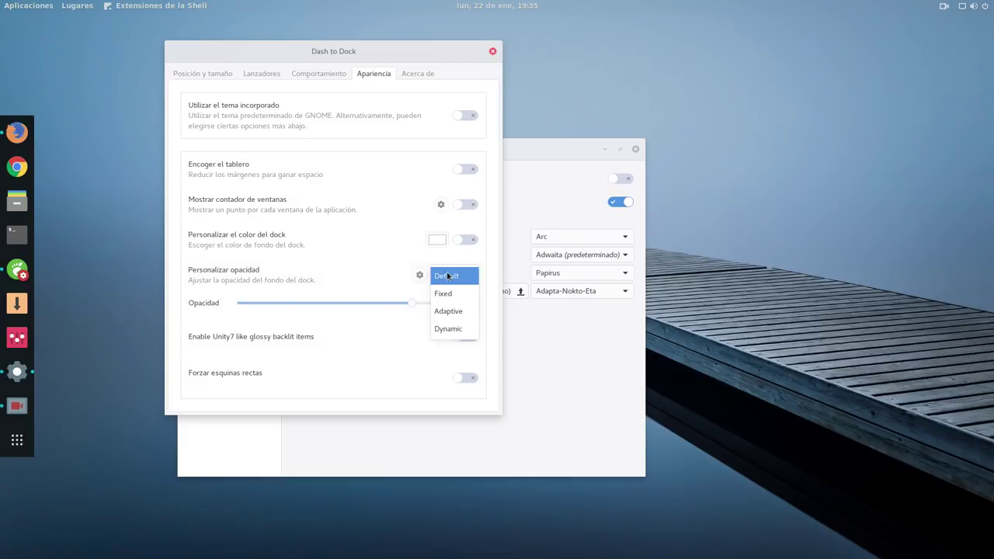
pyautogui.click(451, 311)
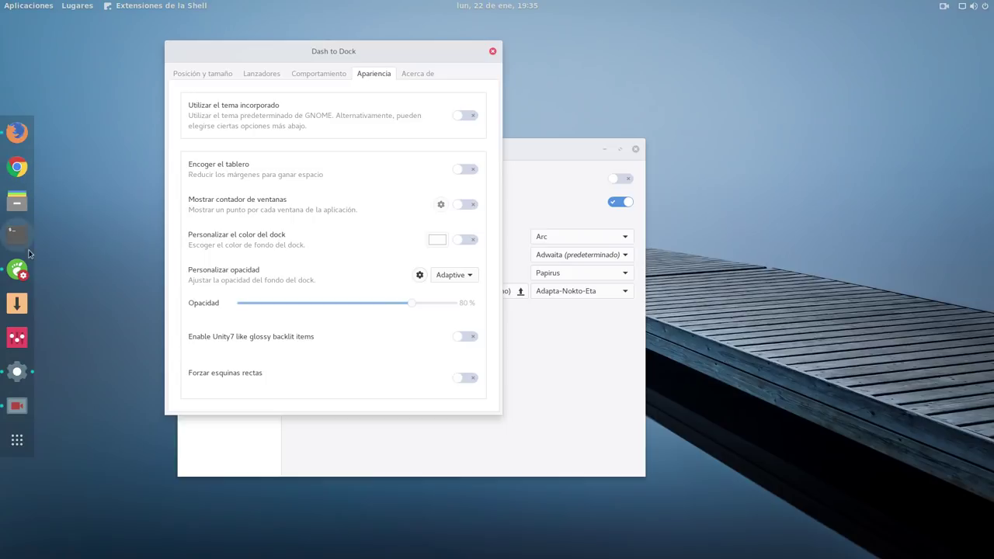
# Step: Move the Retoques window aside, and bring up the run-command prompt and close it without running a command
pyautogui.moveTo(540, 143); pyautogui.dragTo(513, 162)
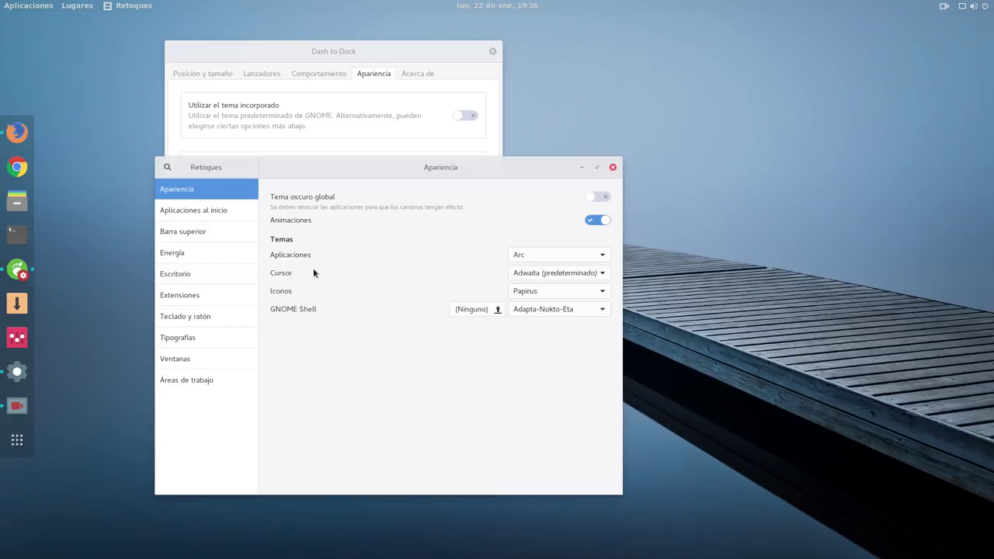
pyautogui.moveTo(381, 173); pyautogui.dragTo(549, 180)
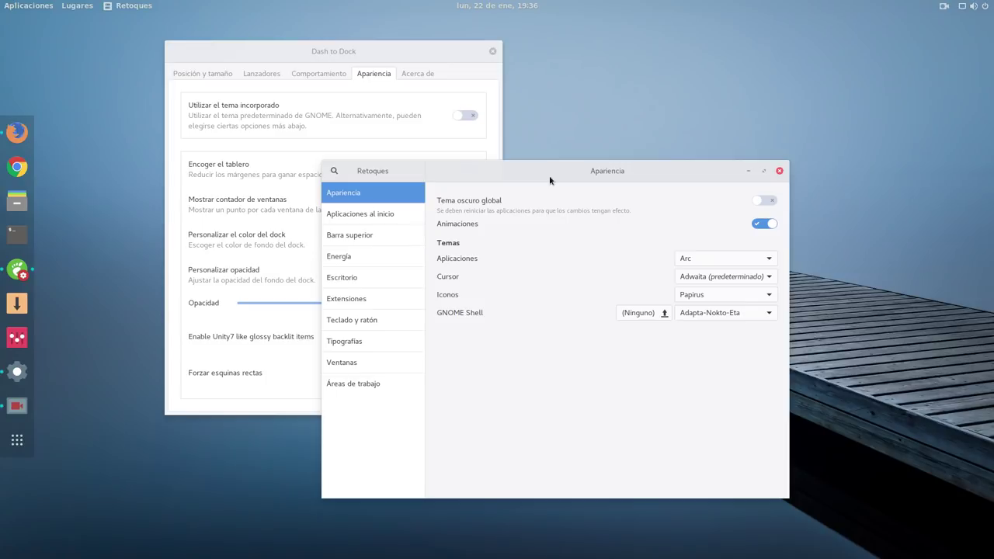
pyautogui.hotkey('alt', 'F2')
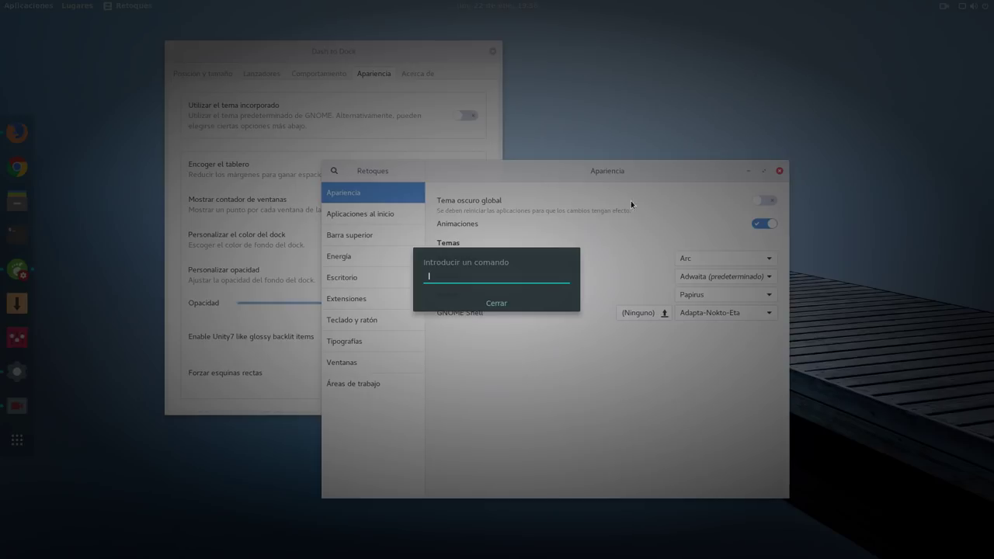
pyautogui.click(495, 306)
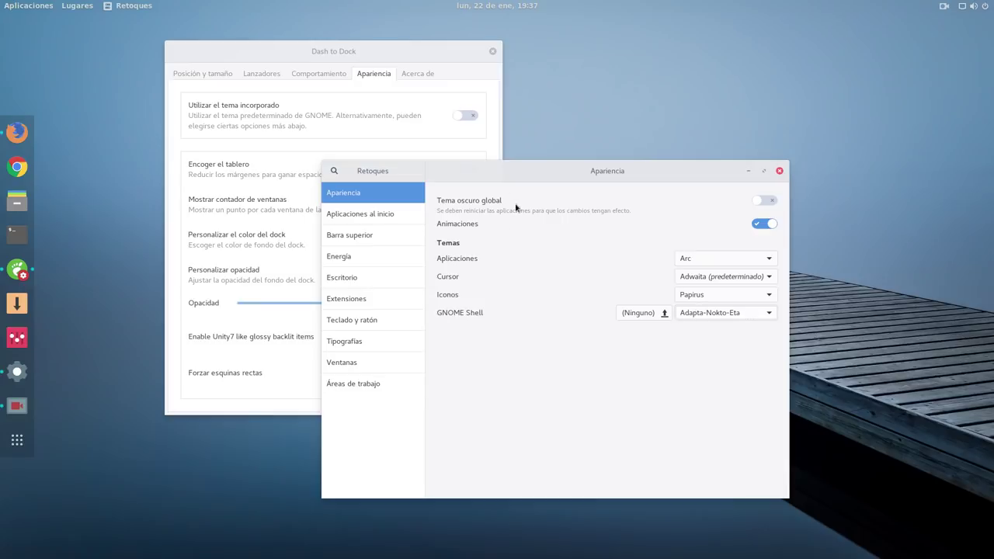
# Step: Set the Personalizar opacidad mode of Dash to Dock to Dynamic and move its window around to test the dock's opacity
pyautogui.click(350, 50)
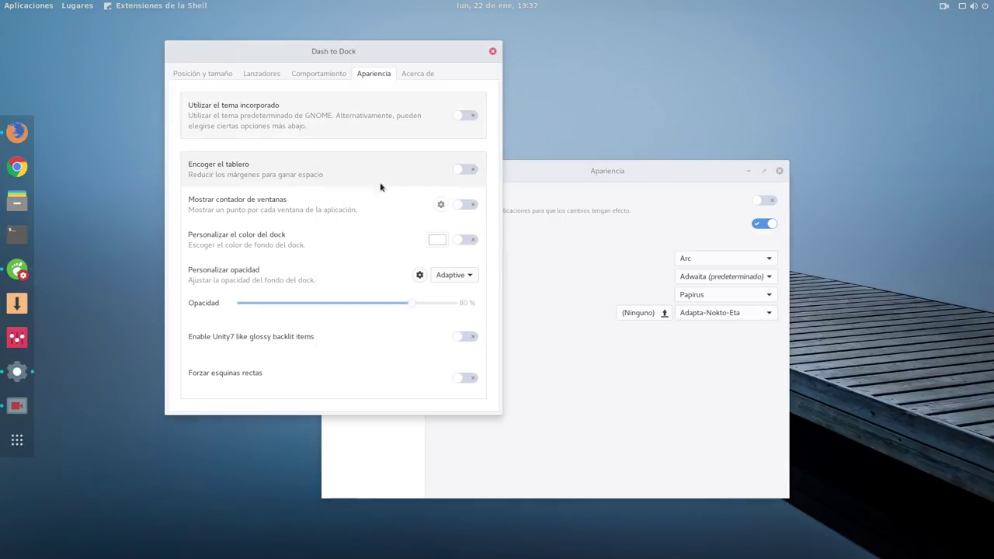
pyautogui.click(454, 276)
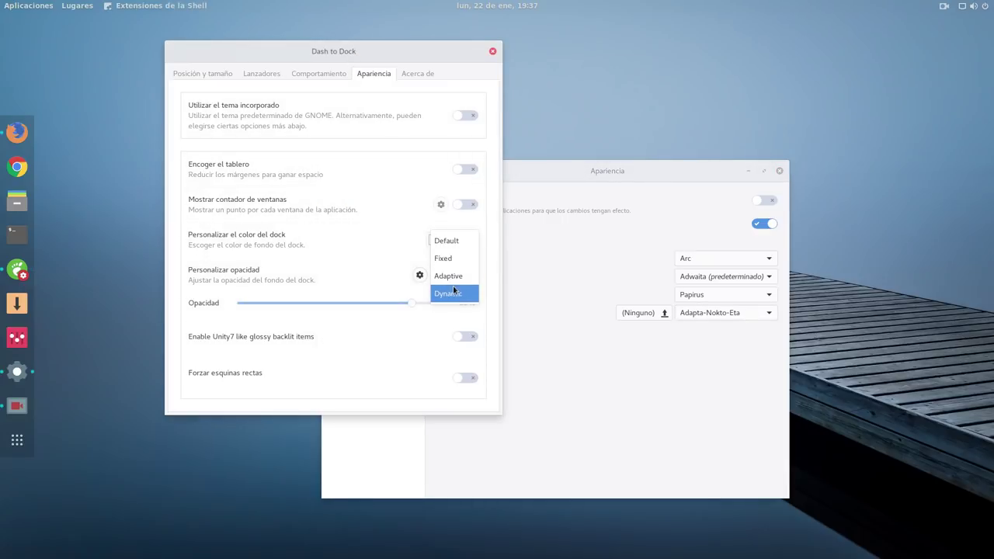
pyautogui.click(453, 291)
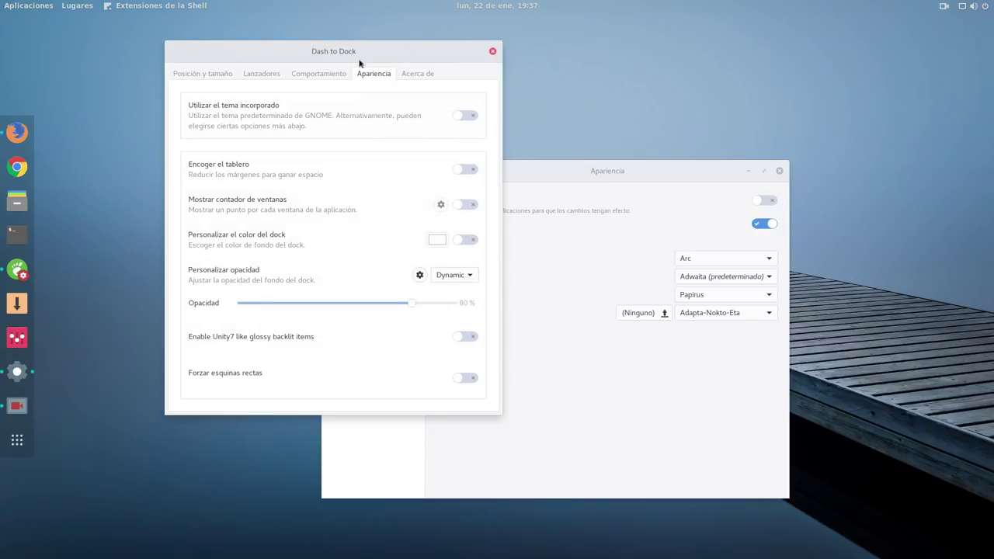
pyautogui.moveTo(360, 45); pyautogui.dragTo(412, 69)
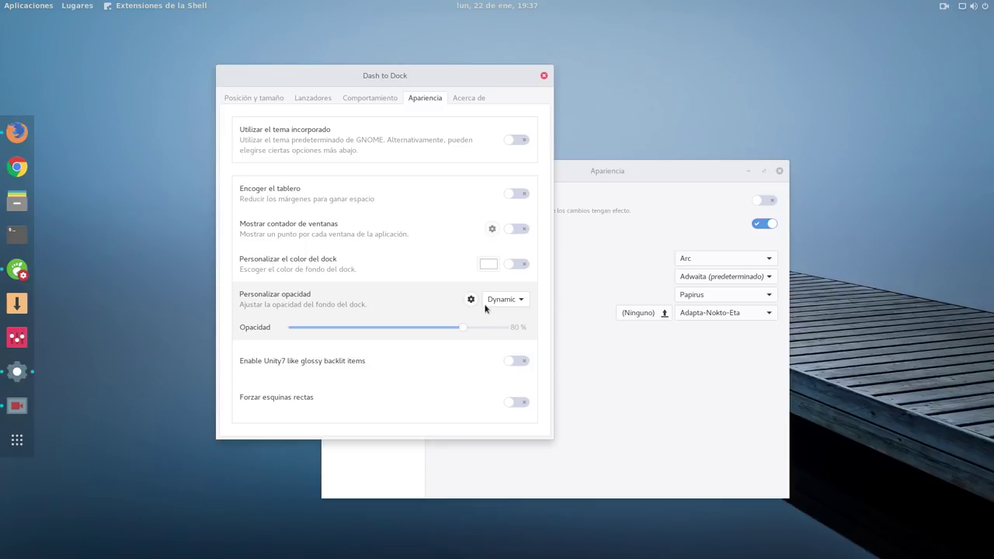
pyautogui.moveTo(428, 70); pyautogui.dragTo(362, 48)
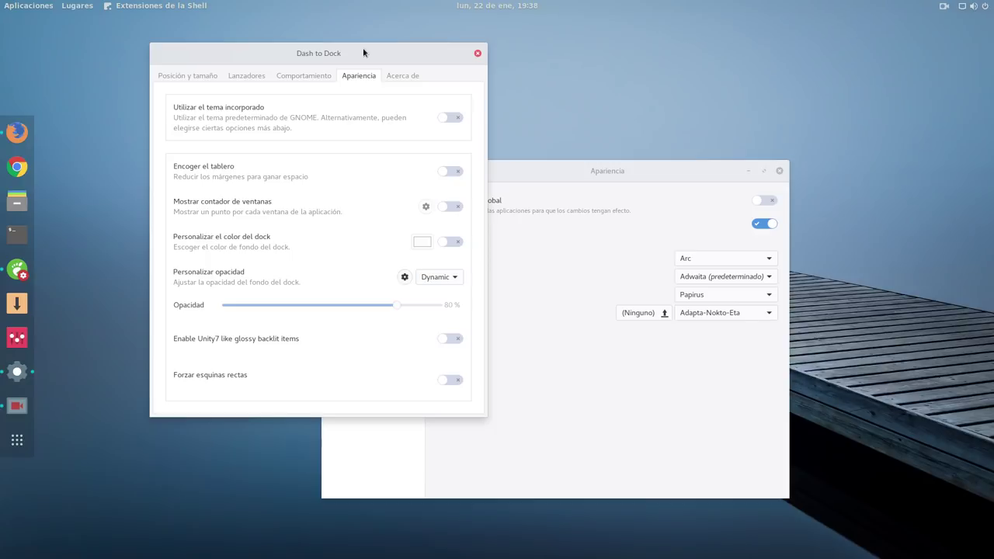
# Step: Check the dock's opacity with the Firefox window shown and minimized, and with the settings windows moved around the desktop
pyautogui.click(17, 132)
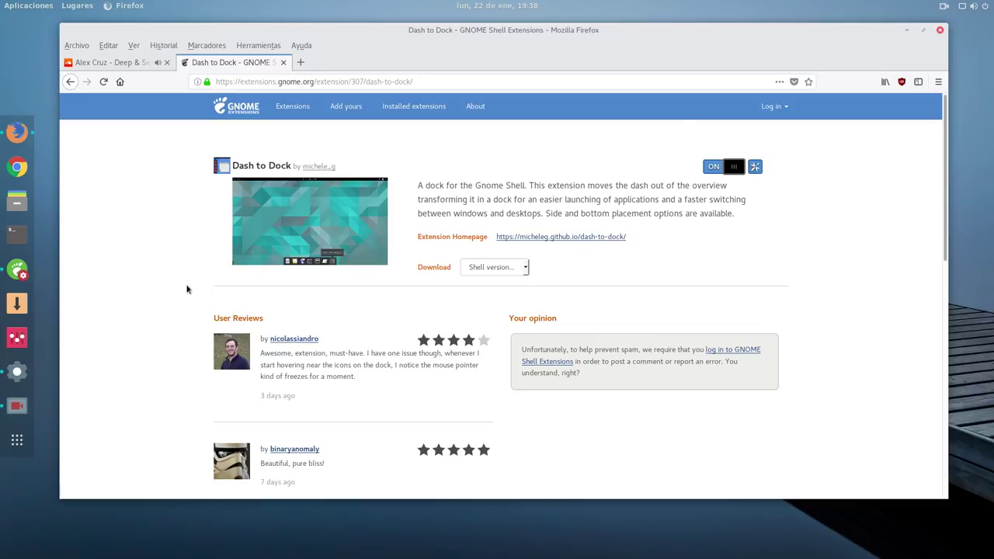
pyautogui.click(905, 30)
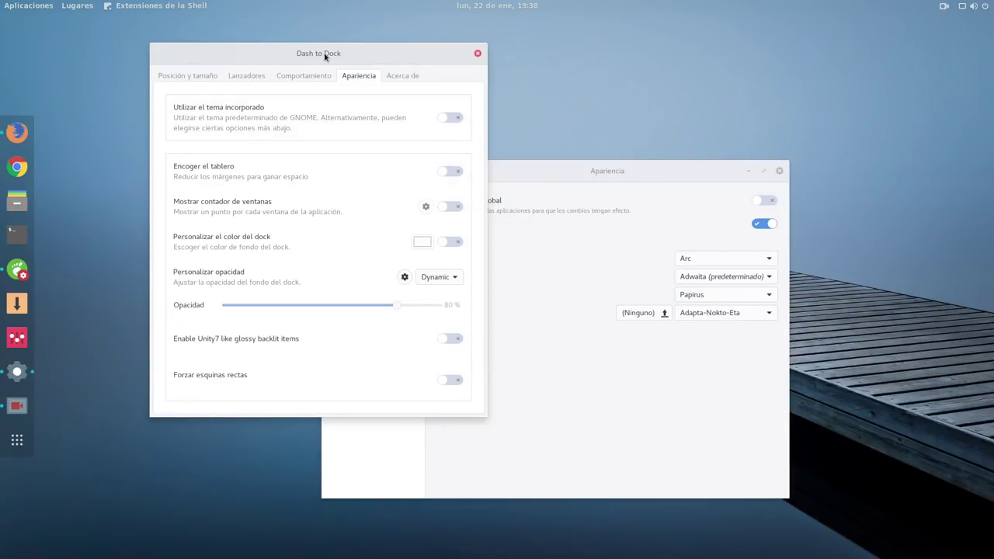
pyautogui.moveTo(323, 52); pyautogui.dragTo(279, 48)
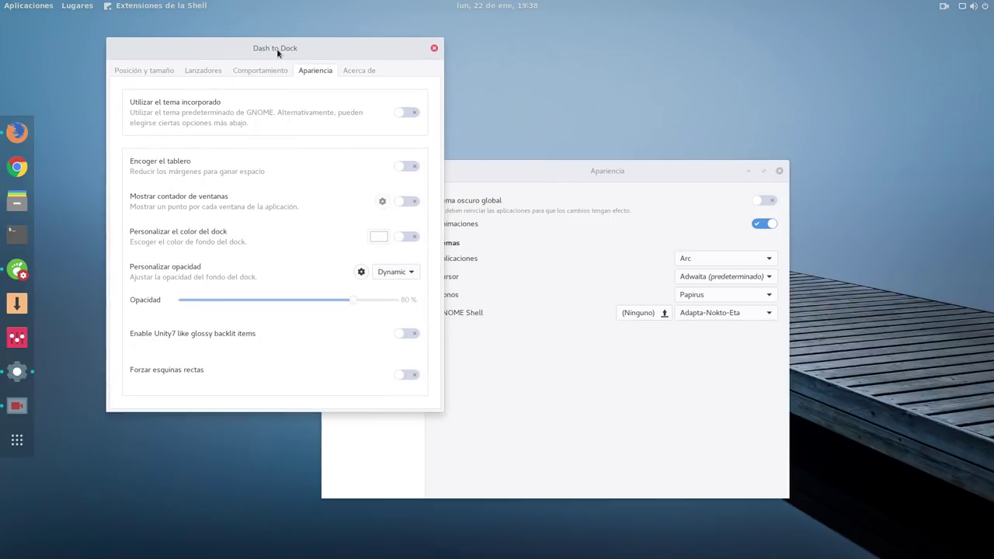
pyautogui.moveTo(588, 170); pyautogui.dragTo(620, 154)
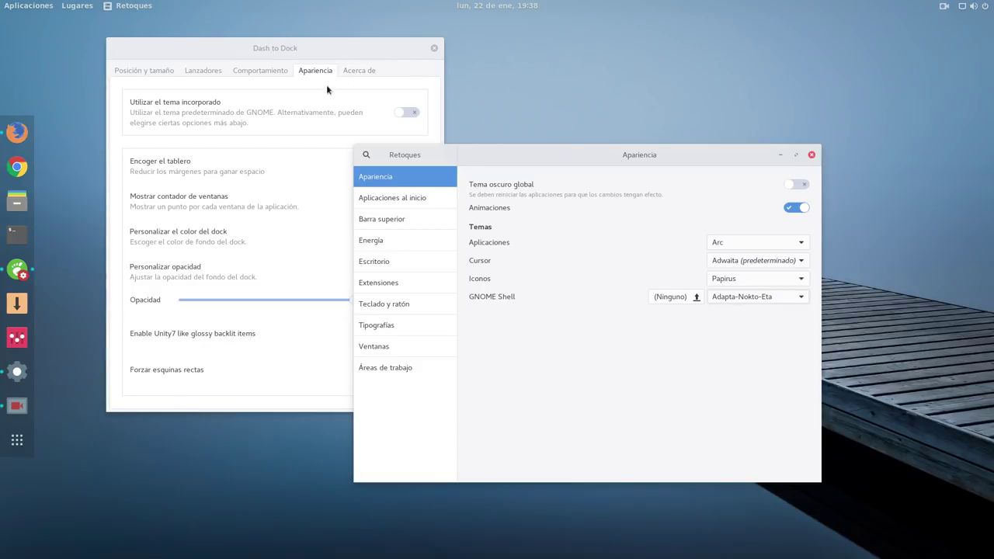
pyautogui.click(336, 48)
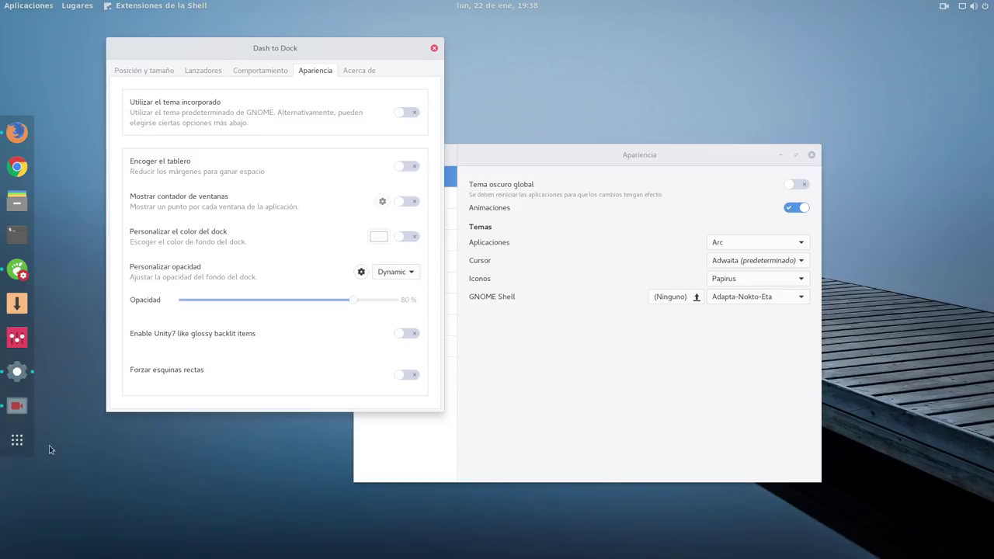
pyautogui.moveTo(329, 50); pyautogui.dragTo(382, 49)
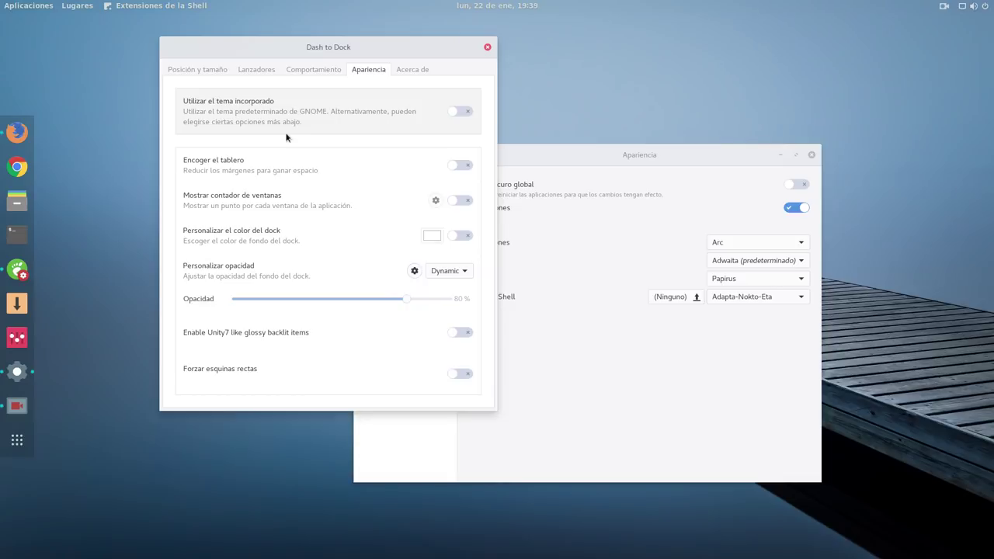
# Step: Restart GNOME Shell by running the command r, and reposition the Dash to Dock window
pyautogui.hotkey('alt', 'F2')
pyautogui.write('r')
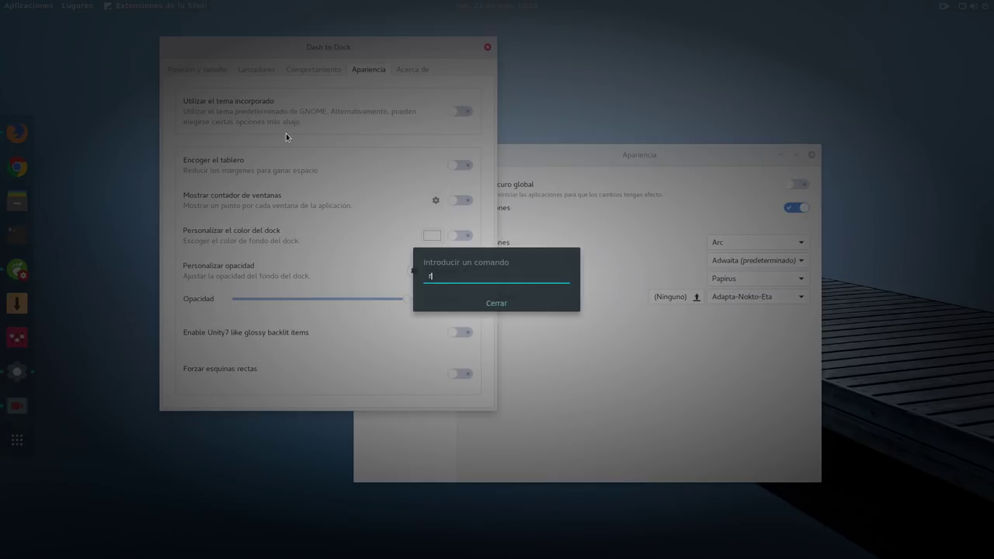
pyautogui.press('Return')
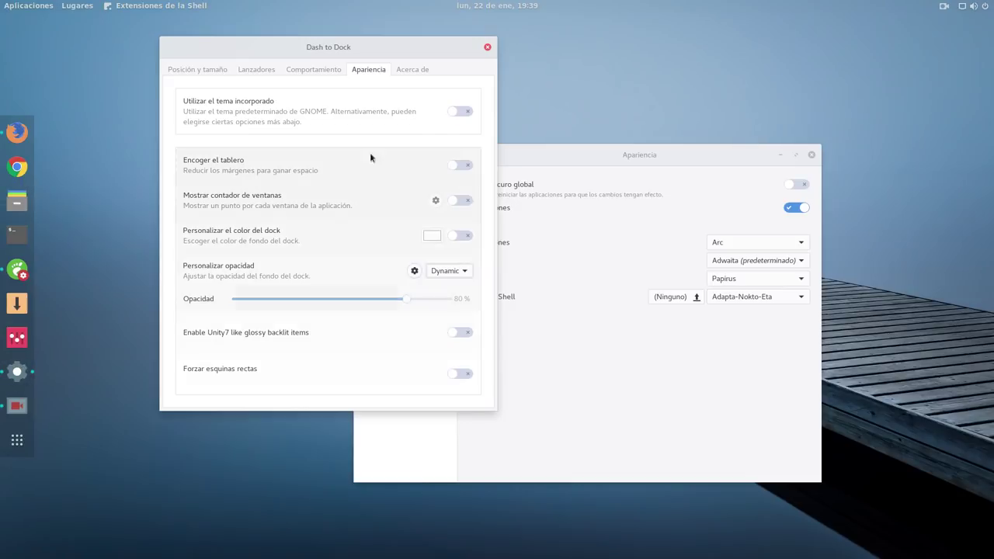
pyautogui.moveTo(374, 41); pyautogui.dragTo(410, 43)
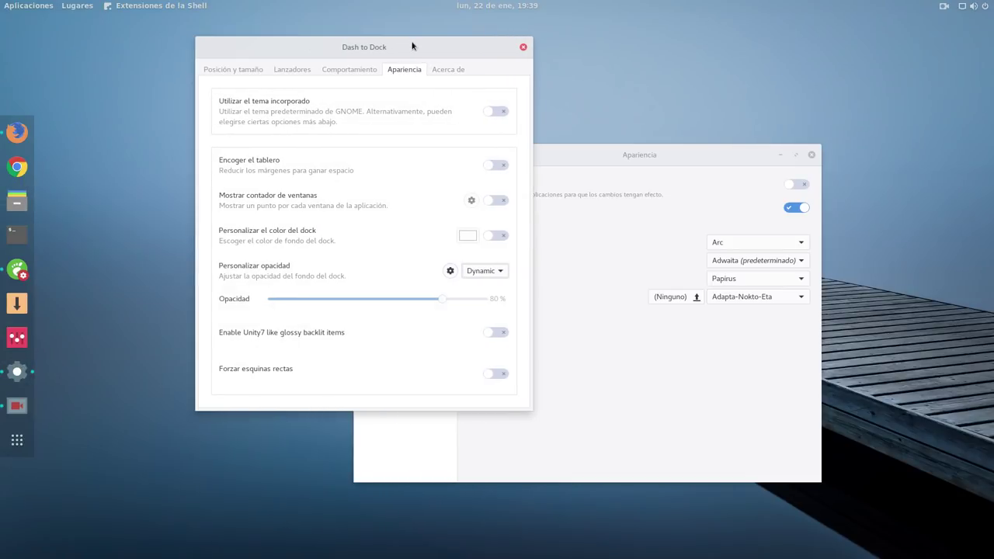
# Step: Close the Dash to Dock settings and the Retoques window
pyautogui.moveTo(649, 163); pyautogui.dragTo(638, 171)
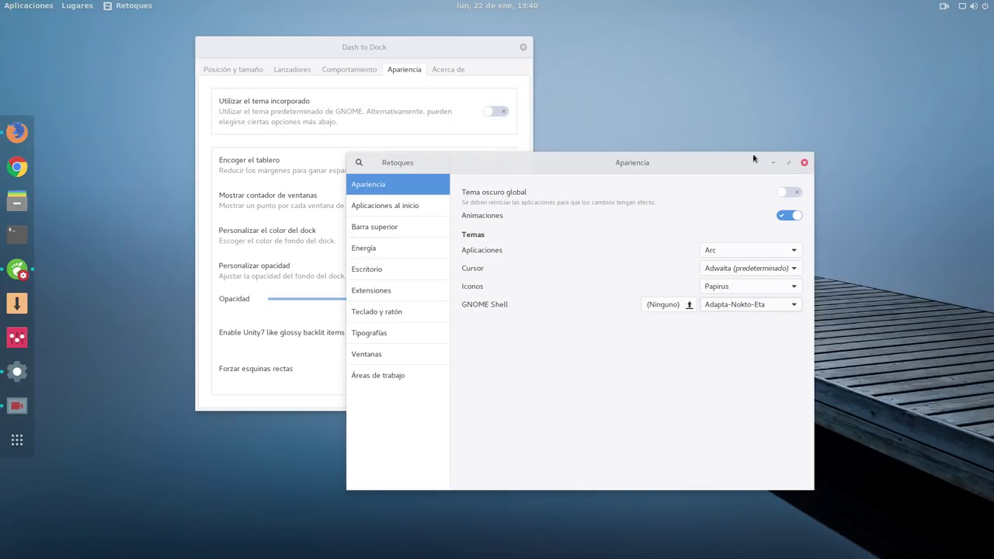
pyautogui.click(523, 47)
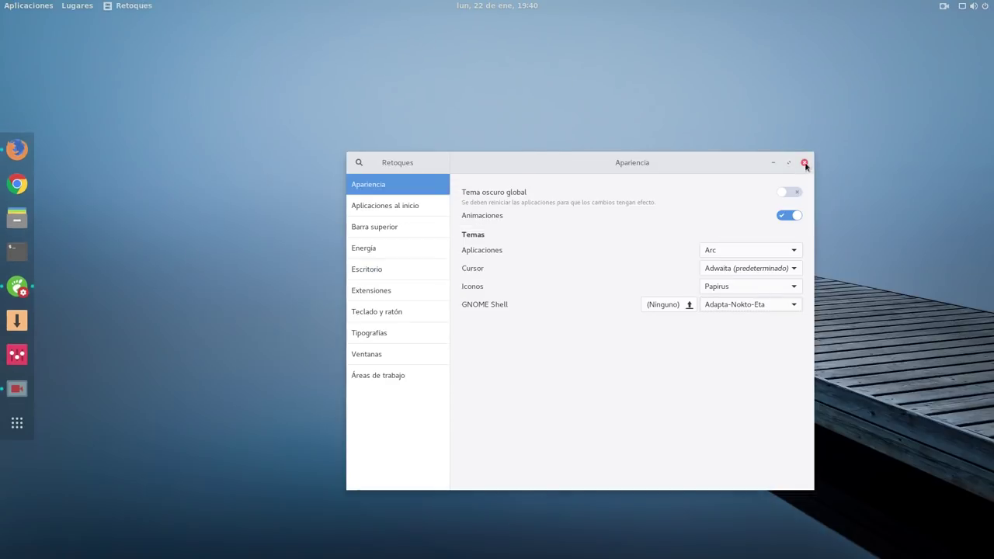
pyautogui.click(804, 162)
# Step: Switch to SimpleScreenRecorder and move its window closer to the dock
pyautogui.click(17, 388)
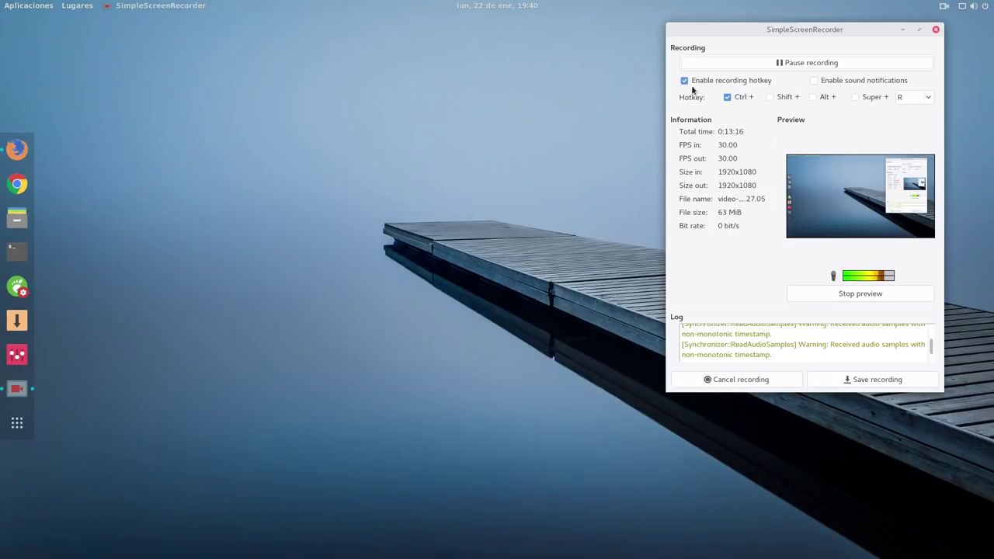
pyautogui.moveTo(780, 36); pyautogui.dragTo(268, 40)
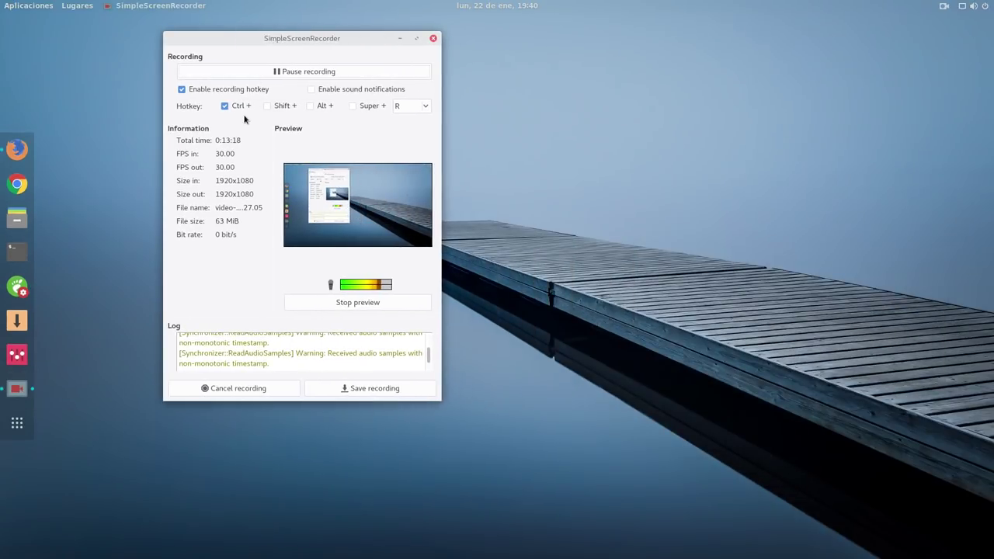